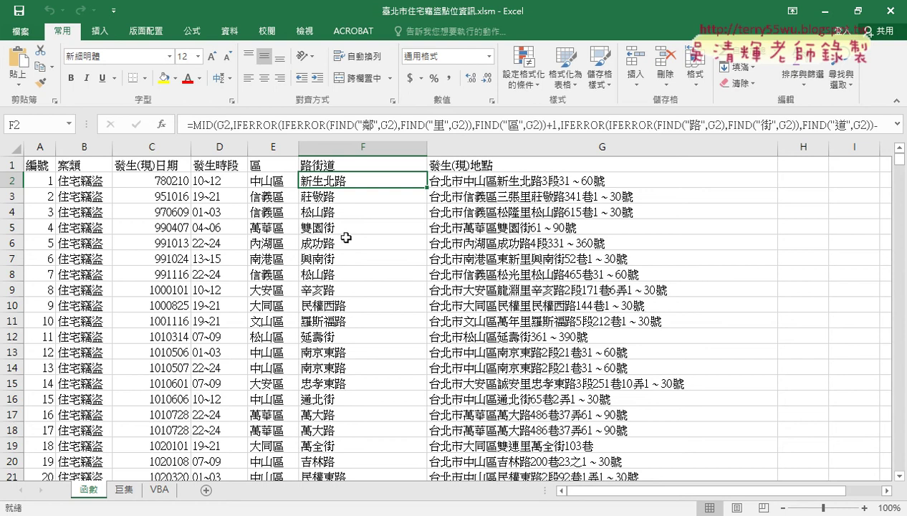
Point out road column F, location column G, and the first address's district and road-name end
click(347, 146)
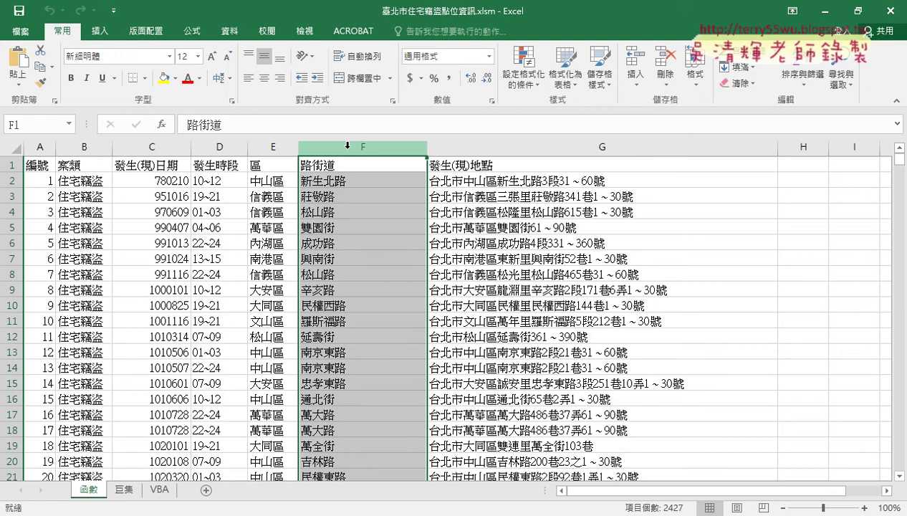
click(497, 146)
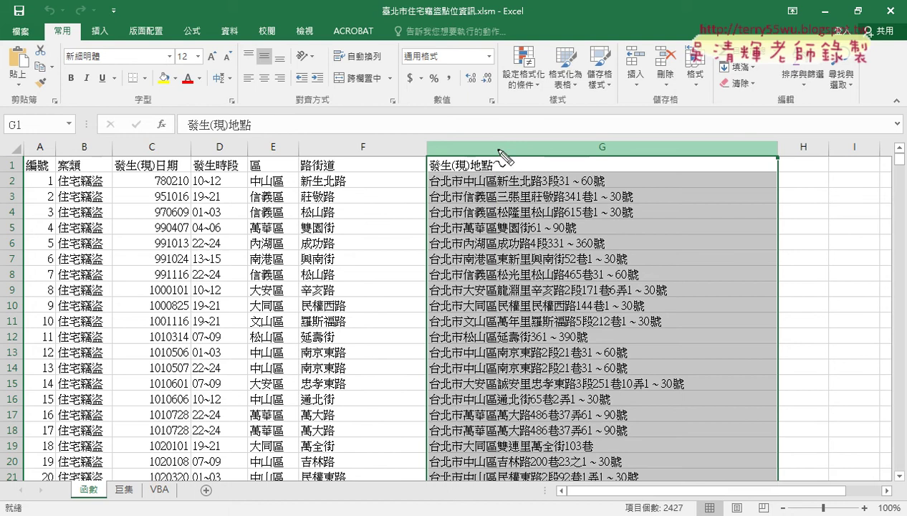
drag(434, 173, 602, 192)
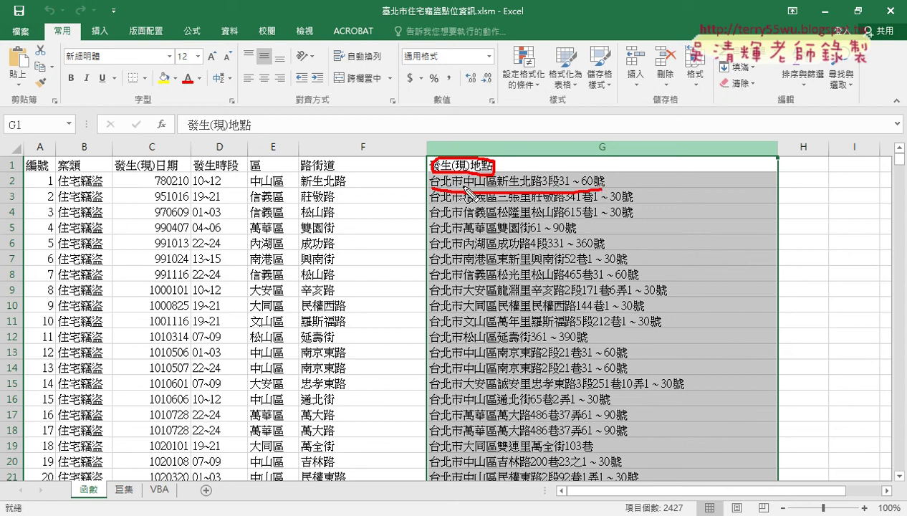
mouse_move(466, 190)
mouse_down()
mouse_move(495, 174)
mouse_move(366, 100)
mouse_move(294, 142)
mouse_move(301, 149)
mouse_up()
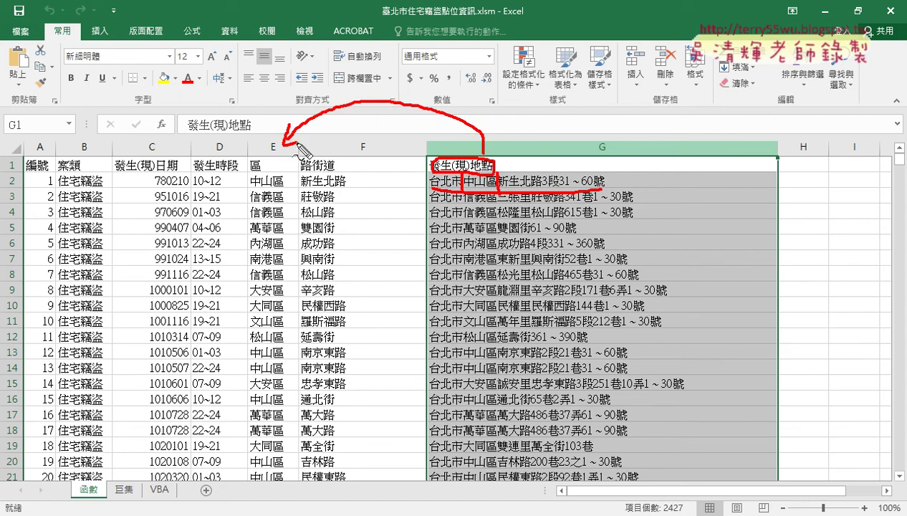
mouse_move(544, 194)
mouse_down()
mouse_move(534, 172)
mouse_move(387, 140)
mouse_move(419, 147)
mouse_up()
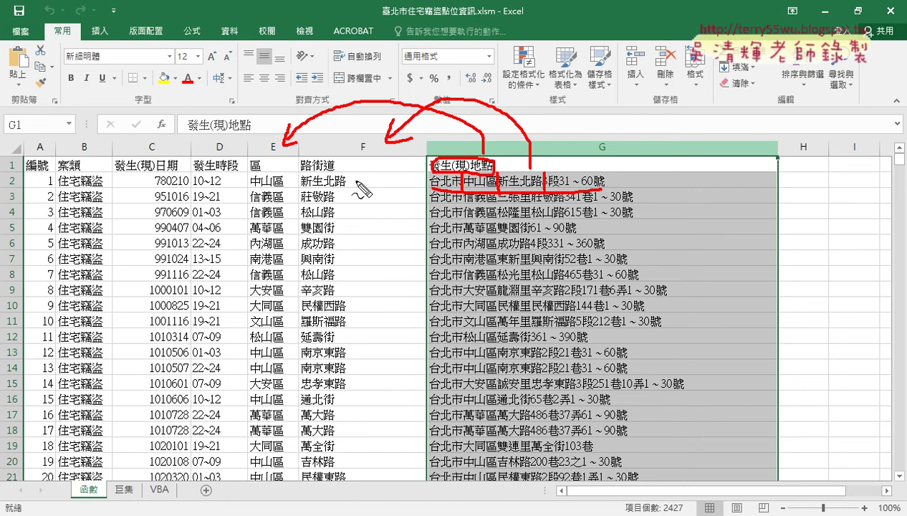
key(Escape)
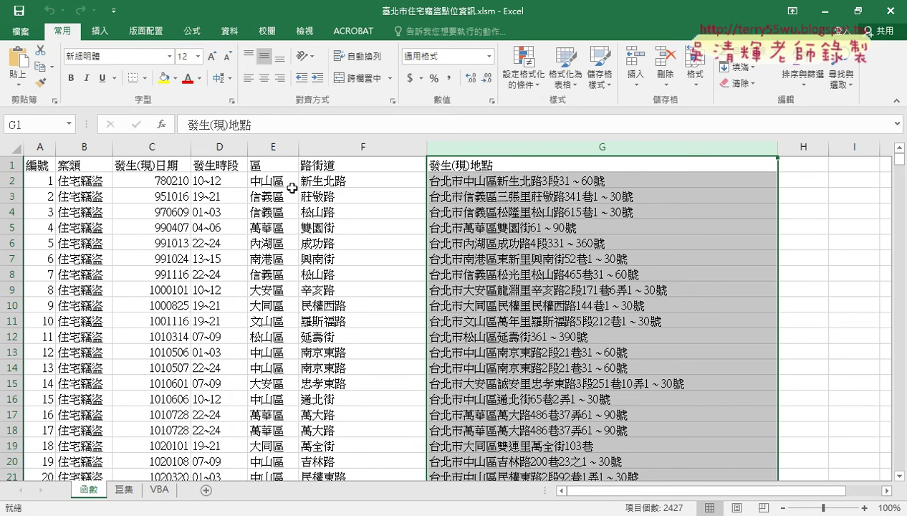
View the E2 and F2 formulas, glance at the 巨集 and VBA sheets, then return to 函數
click(262, 182)
click(319, 183)
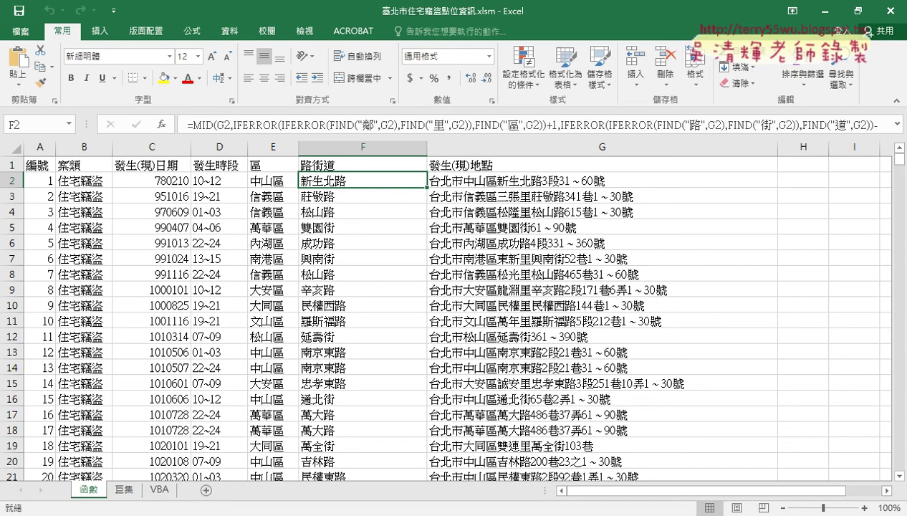
click(126, 490)
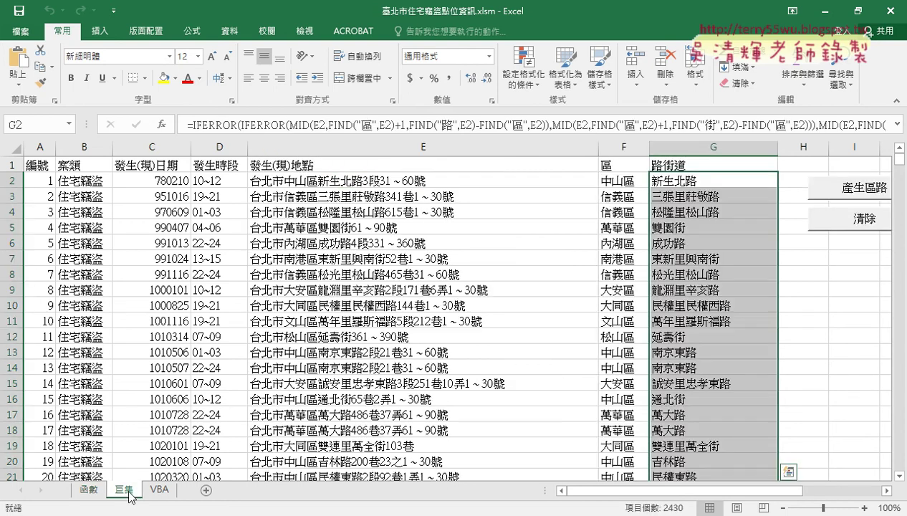
click(162, 491)
click(88, 493)
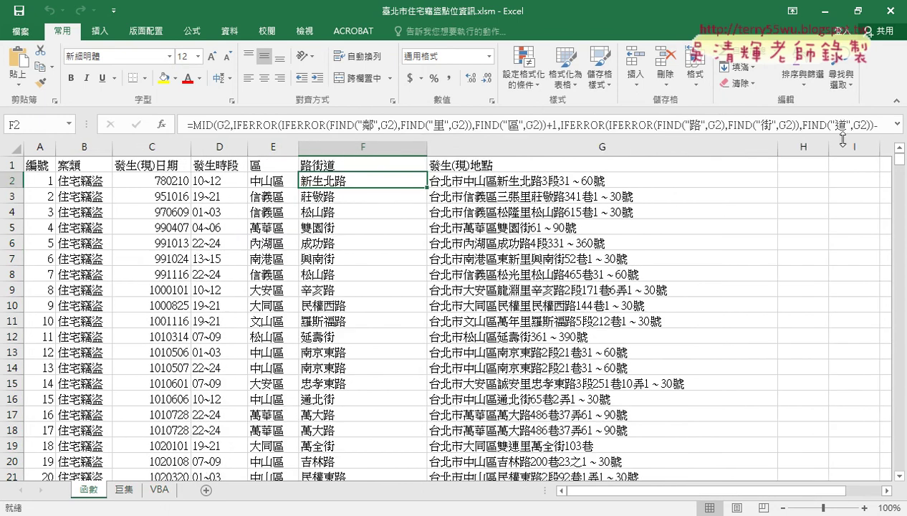
In F2's formula, highlight FIND("鄰",G2) and the inner and outer IFERROR parts, then show MID's arguments
click(891, 126)
click(616, 143)
drag(617, 143, 224, 111)
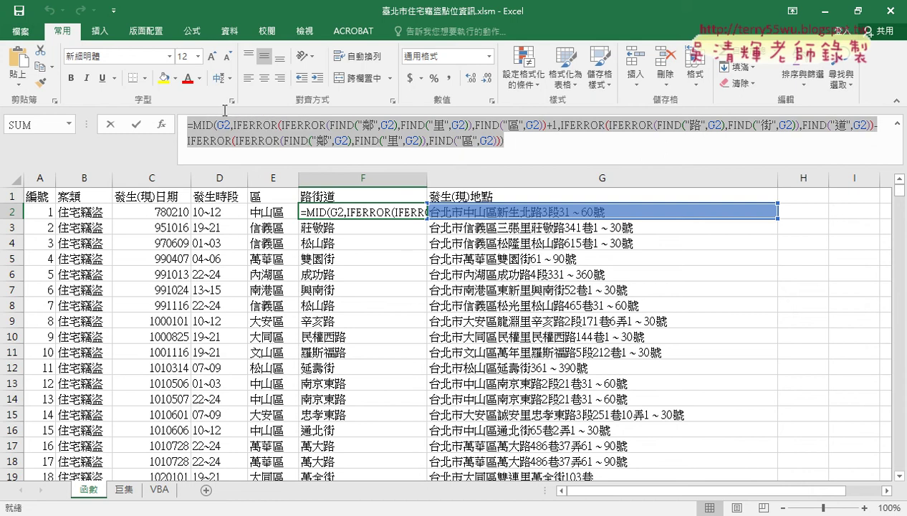
click(329, 128)
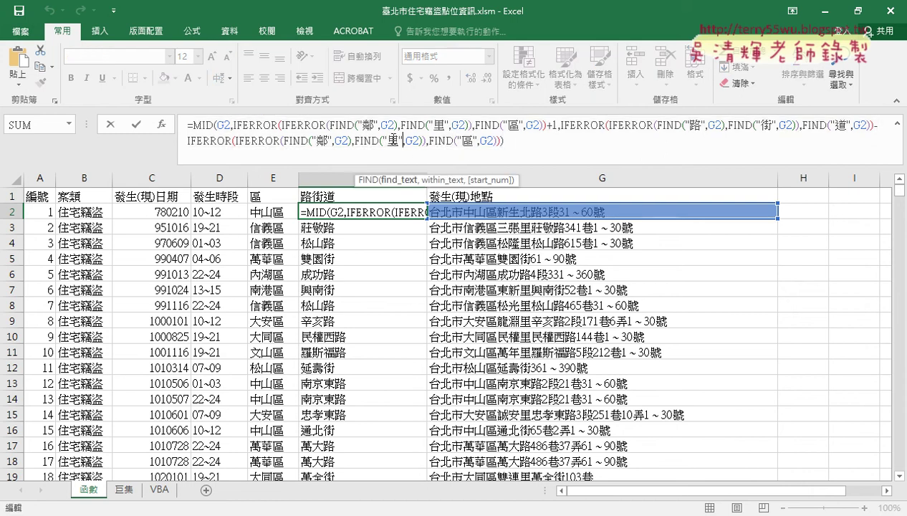
drag(330, 126, 399, 128)
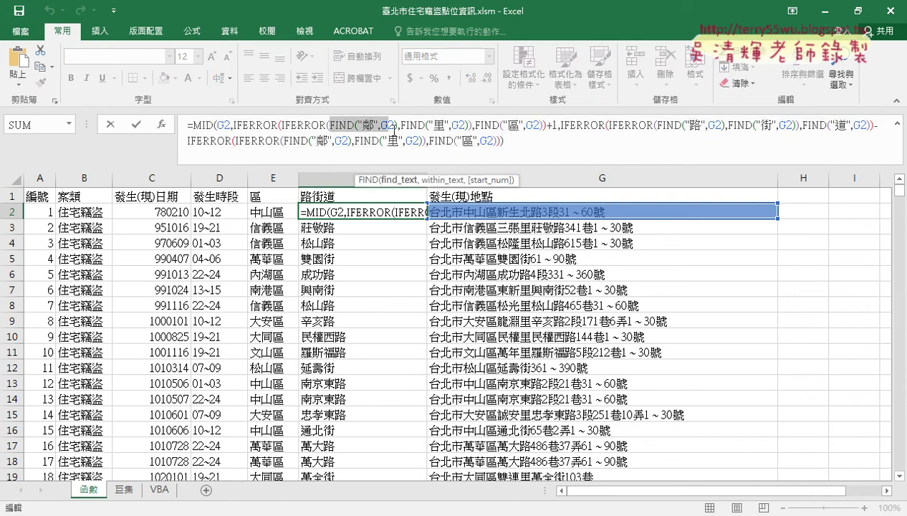
click(283, 127)
drag(283, 127, 472, 125)
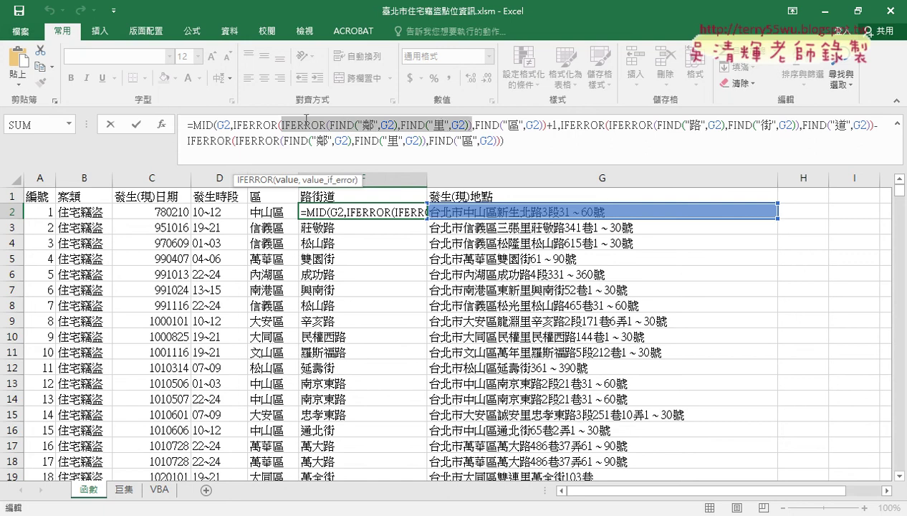
drag(232, 126, 543, 122)
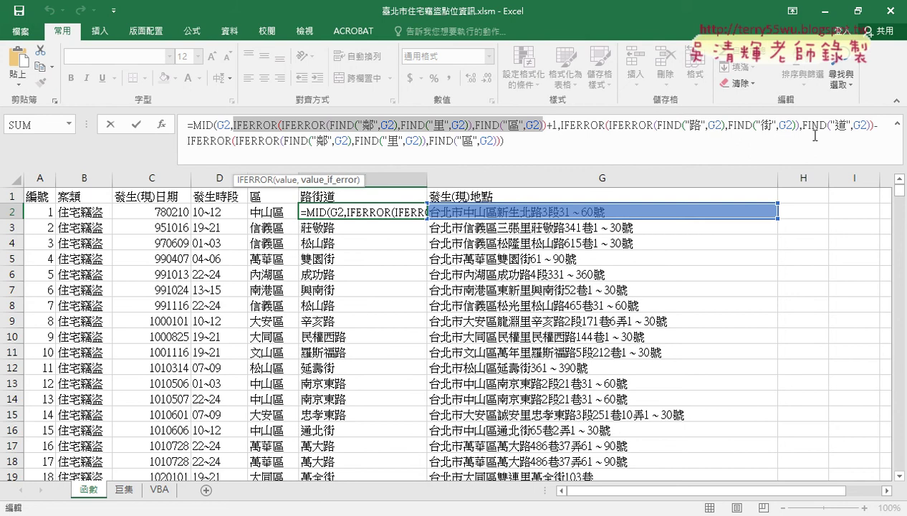
click(206, 126)
click(162, 124)
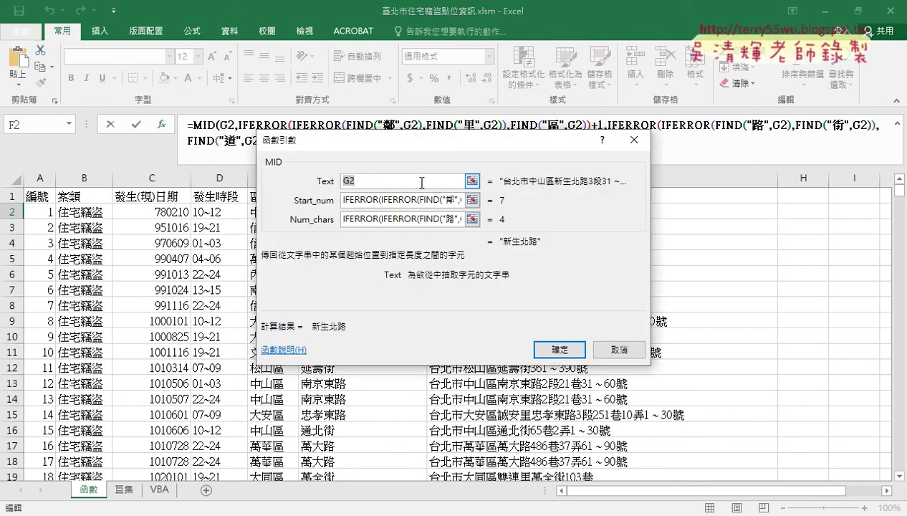
drag(358, 152, 290, 152)
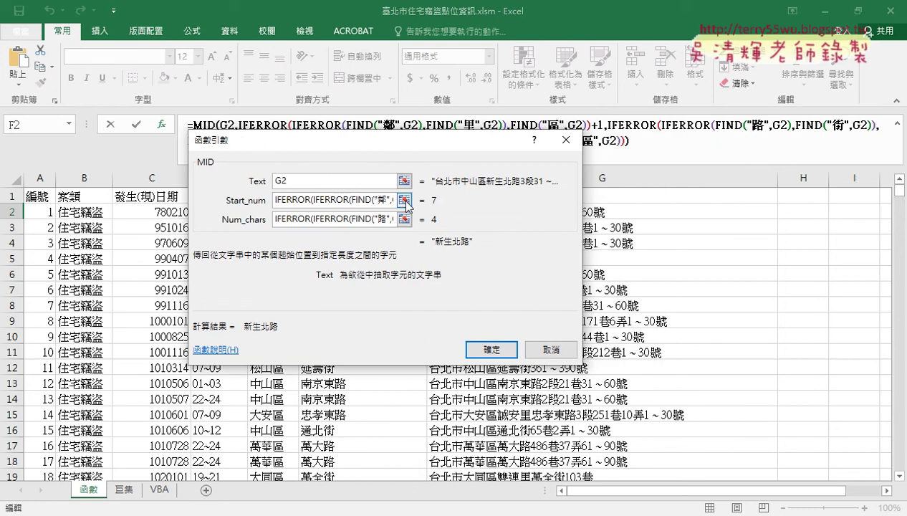
click(364, 201)
drag(346, 204, 393, 200)
click(383, 200)
drag(412, 140, 389, 242)
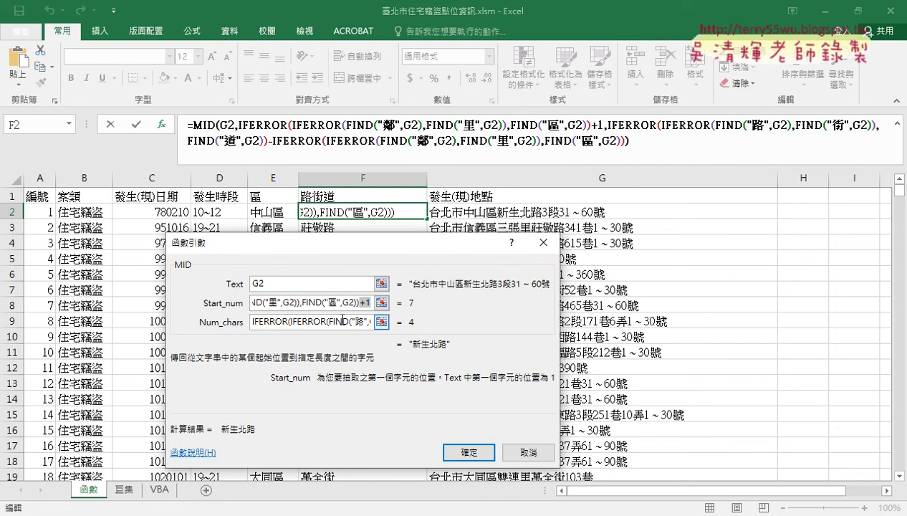
drag(335, 322, 406, 324)
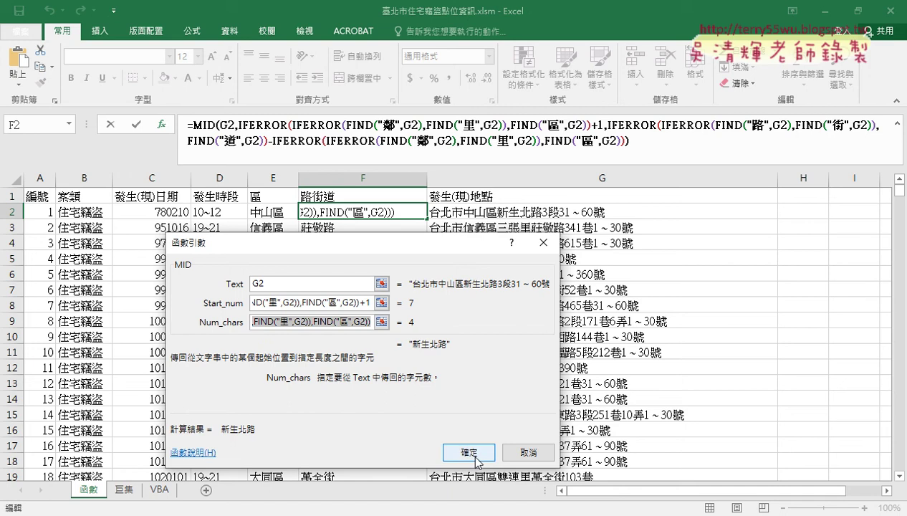
click(528, 452)
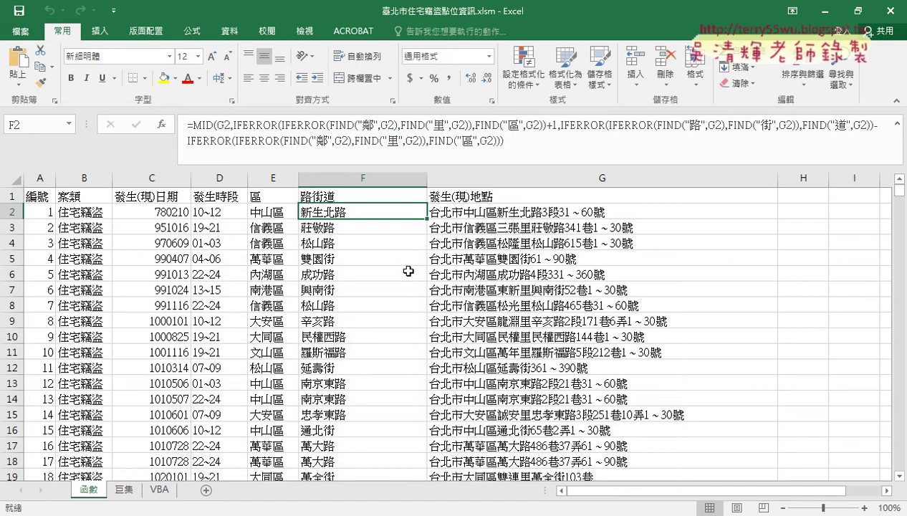
Fill F2's road formula down column F and check the 巨集 sheet
double_click(427, 220)
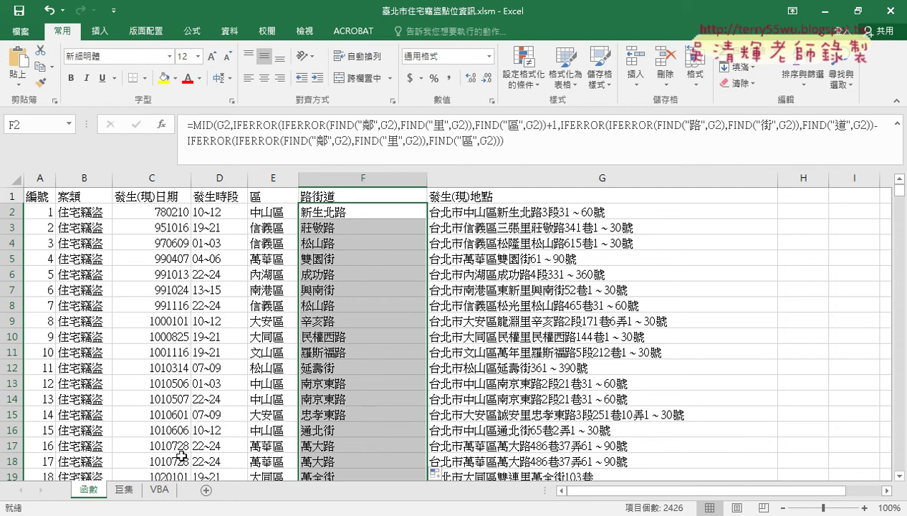
click(125, 489)
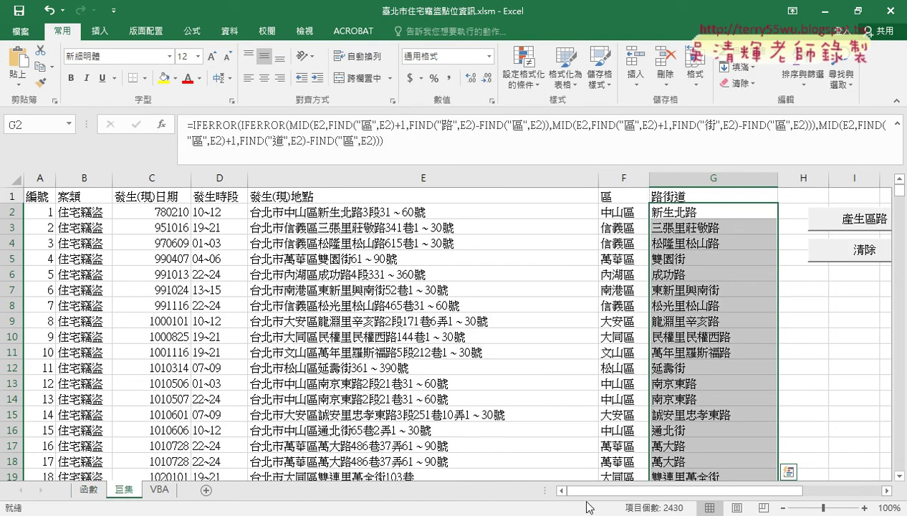
drag(649, 491, 700, 491)
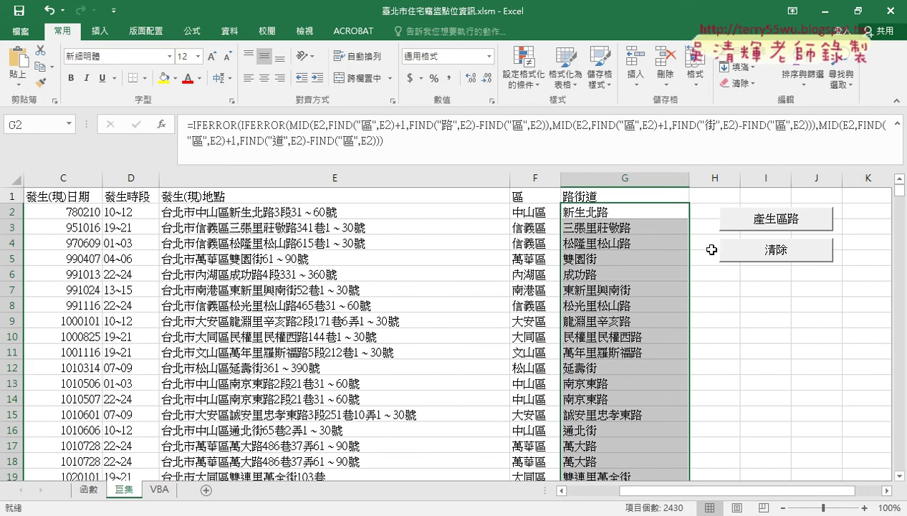
Back on 函數, select E2:F2 down to the last data row, row 2427
click(87, 489)
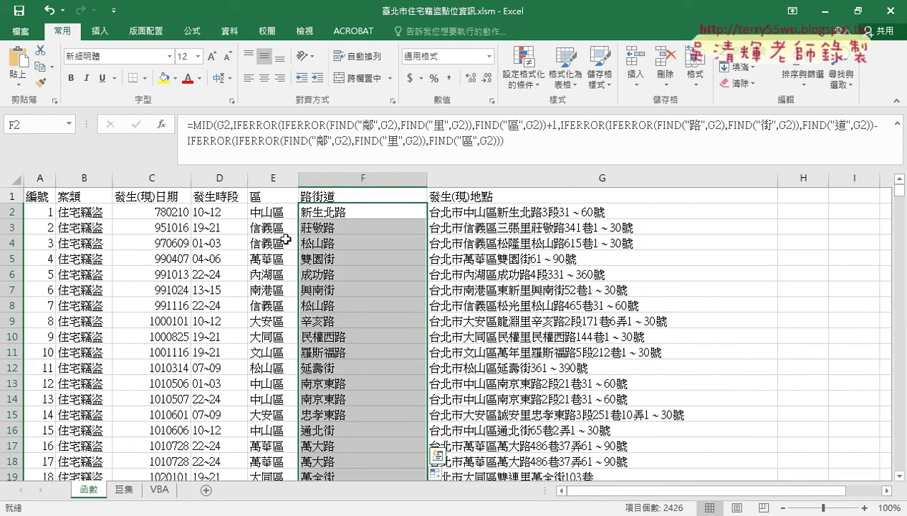
drag(263, 211, 338, 212)
key(ctrl+shift+Down)
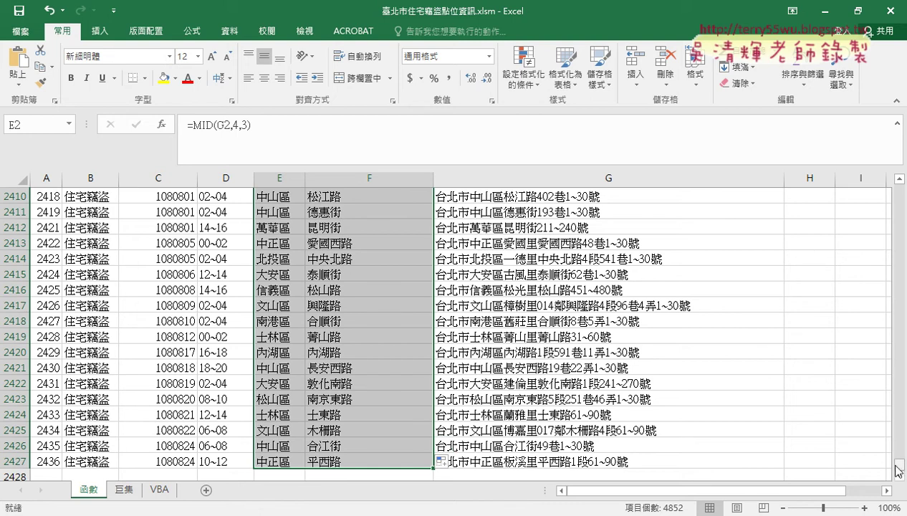
Confirm E2's district formula and fill it down column E
drag(899, 464, 902, 192)
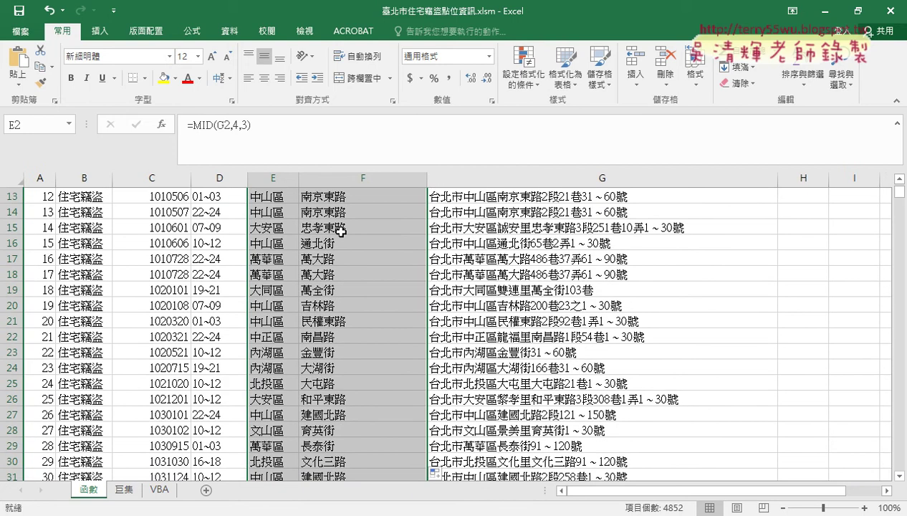
click(272, 213)
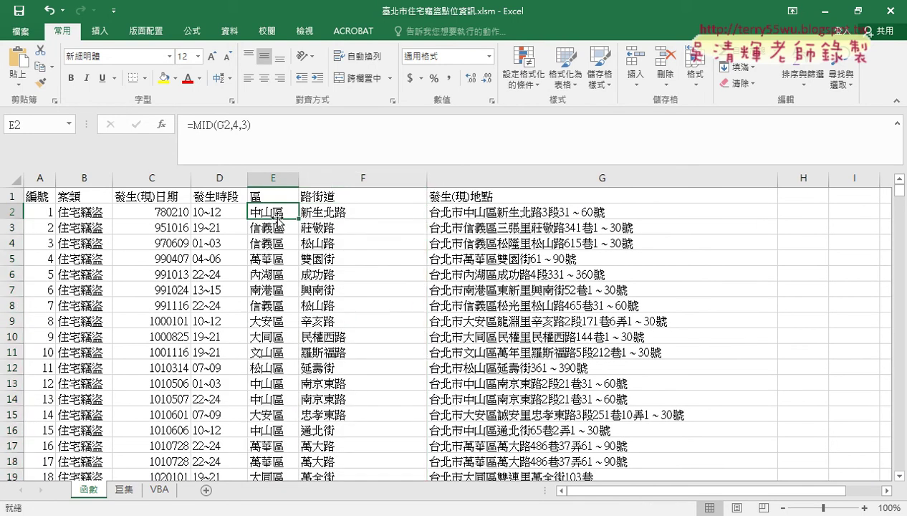
click(224, 125)
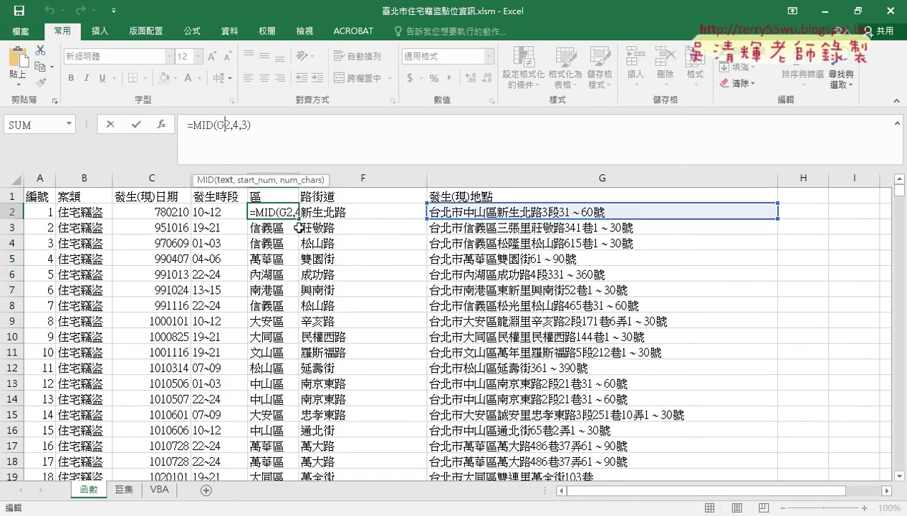
click(136, 124)
double_click(298, 220)
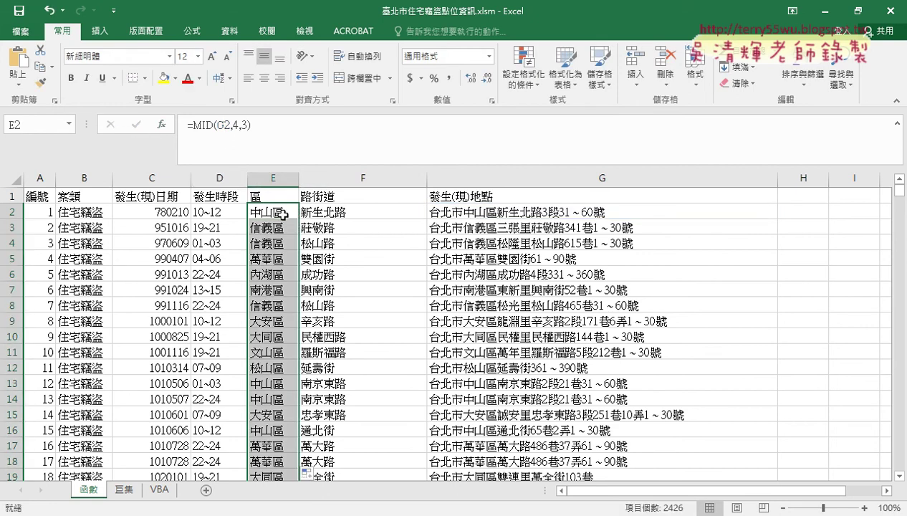
Confirm F2's road formula, fill it down column F, and go to the 巨集 sheet
click(365, 213)
click(294, 125)
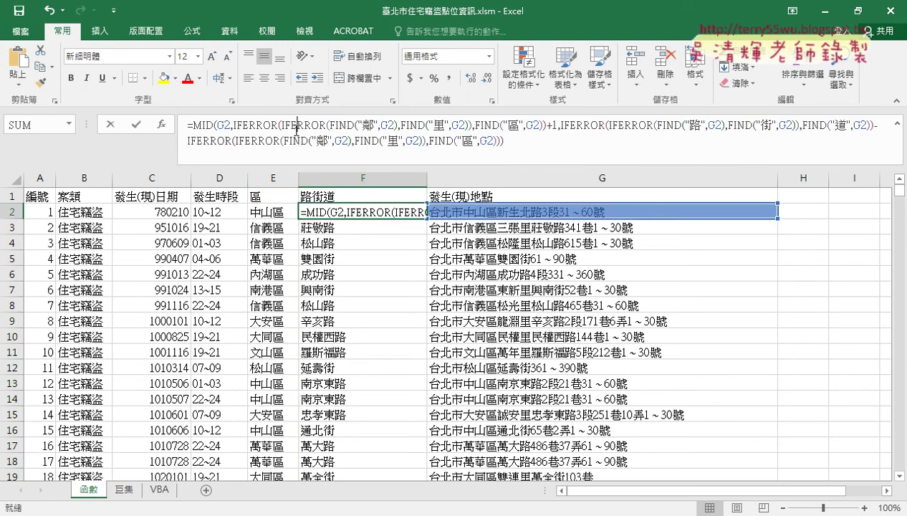
click(136, 123)
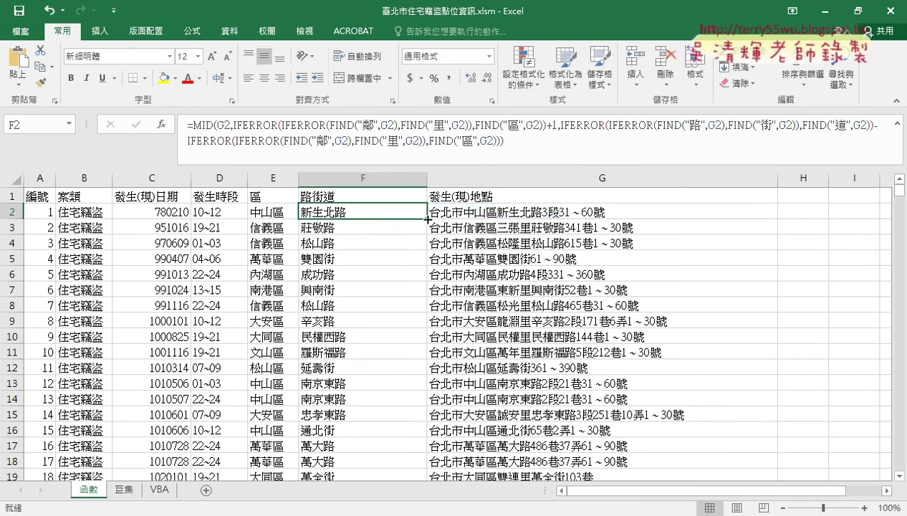
double_click(426, 219)
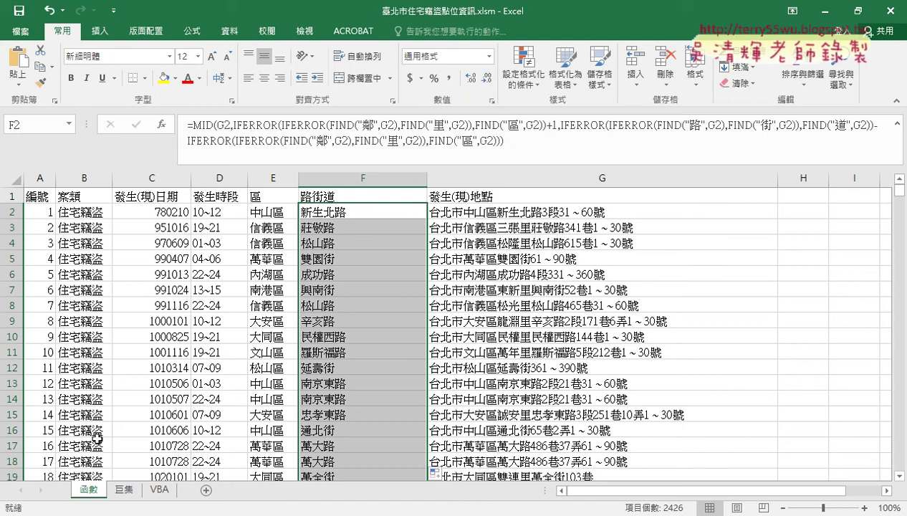
click(124, 490)
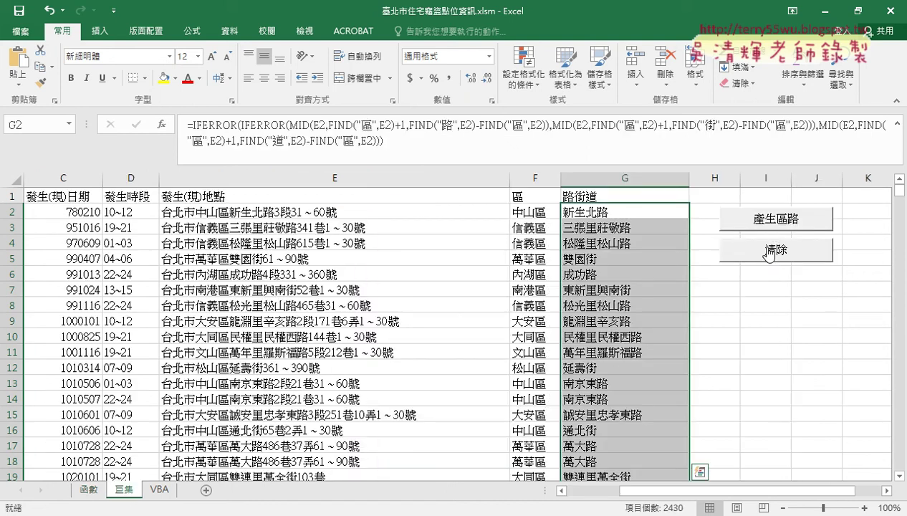
Test the 清除 and 產生區路 buttons, finish with the columns cleared, and go to the VBA sheet
click(770, 252)
click(764, 220)
click(725, 253)
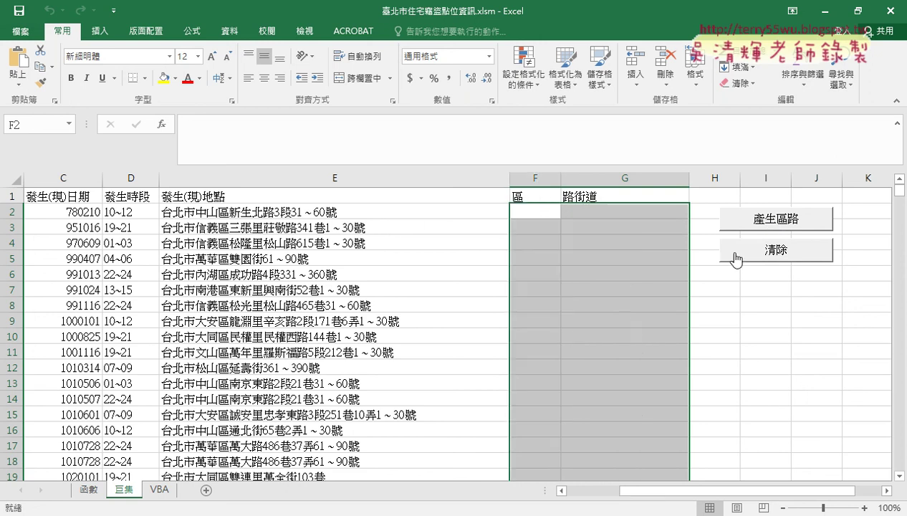
click(745, 222)
click(763, 252)
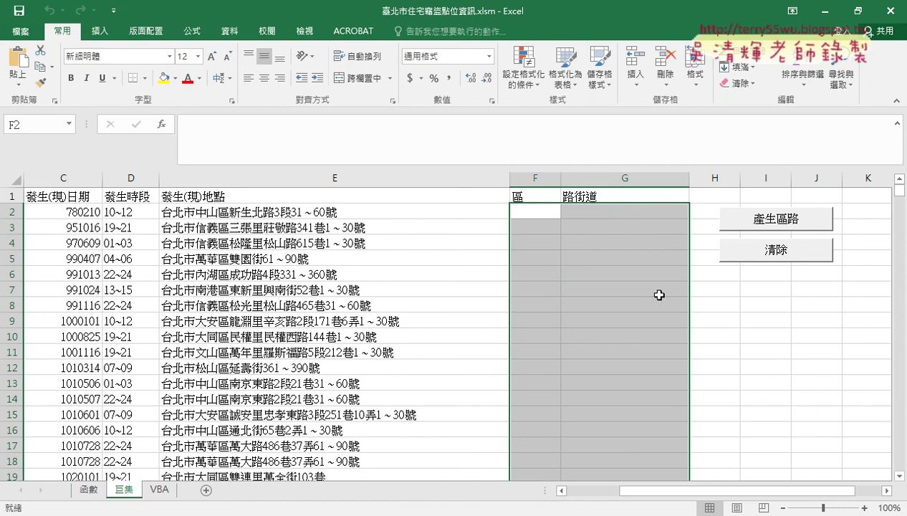
click(155, 495)
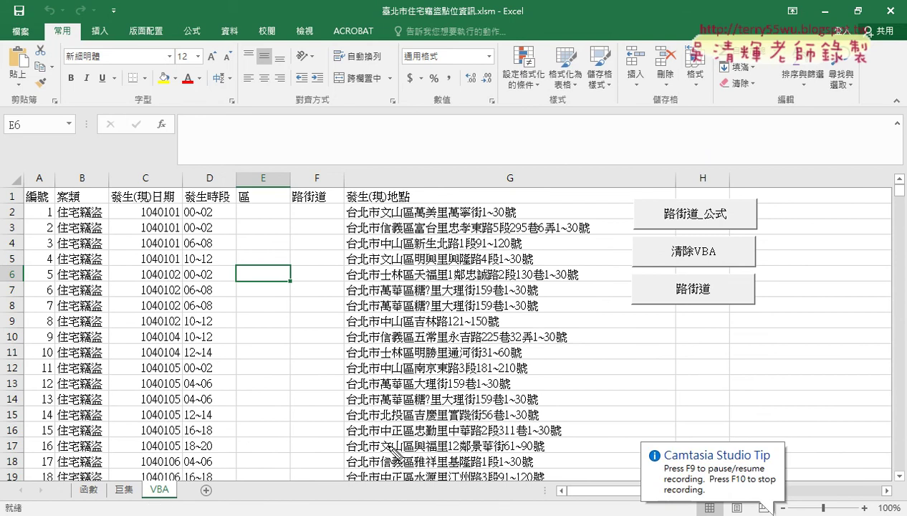
drag(714, 326, 629, 275)
drag(764, 231, 678, 320)
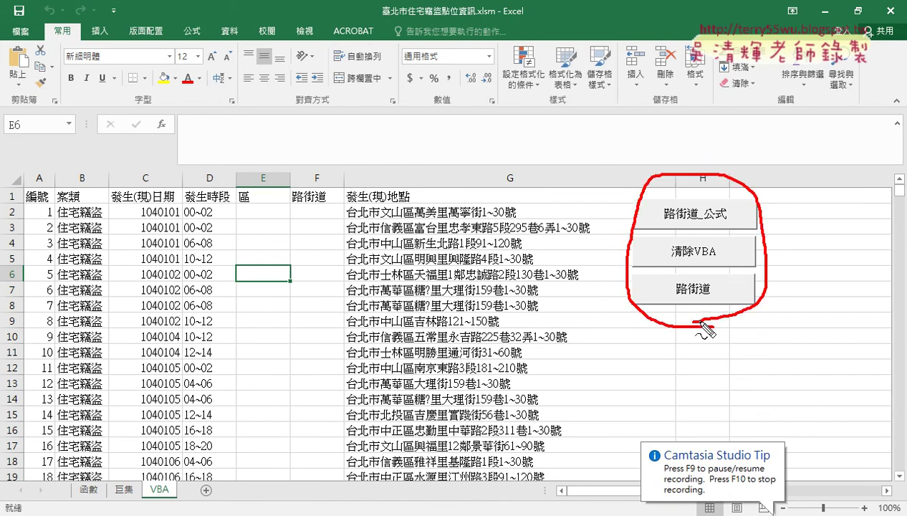
drag(687, 227, 731, 226)
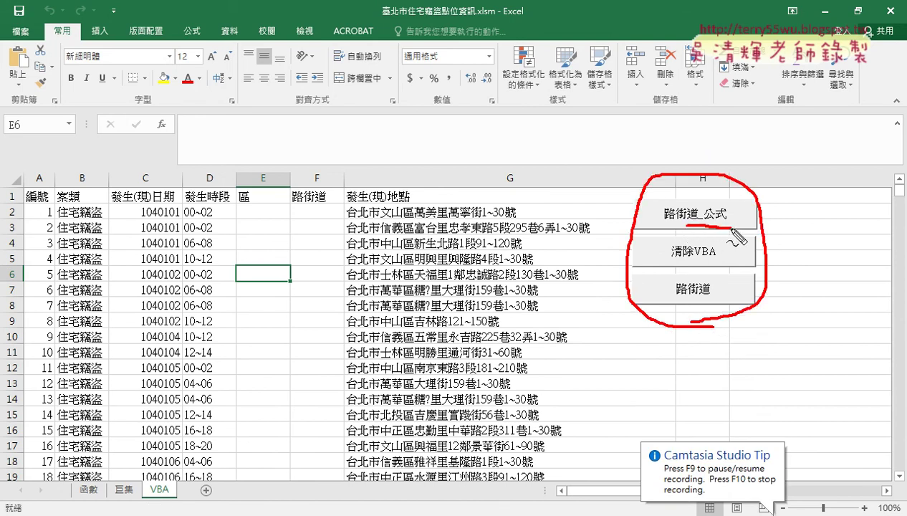
drag(677, 263, 717, 261)
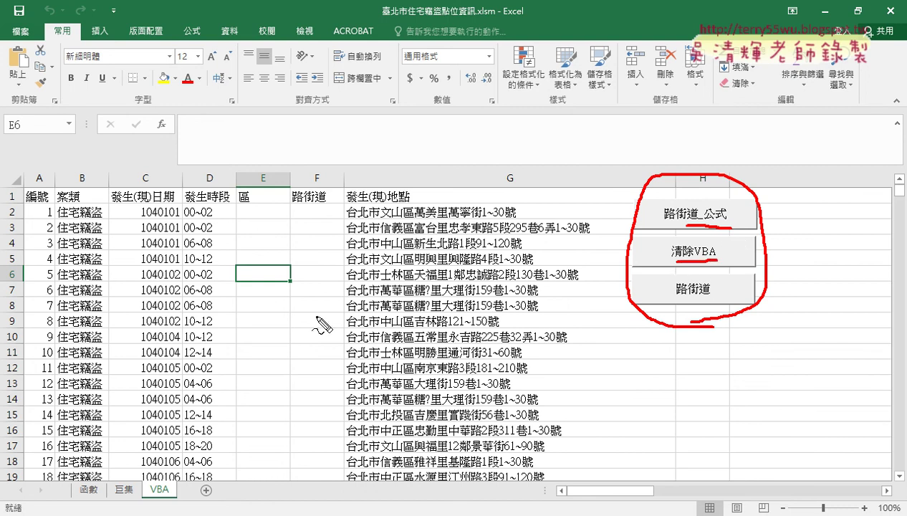
drag(684, 300, 711, 297)
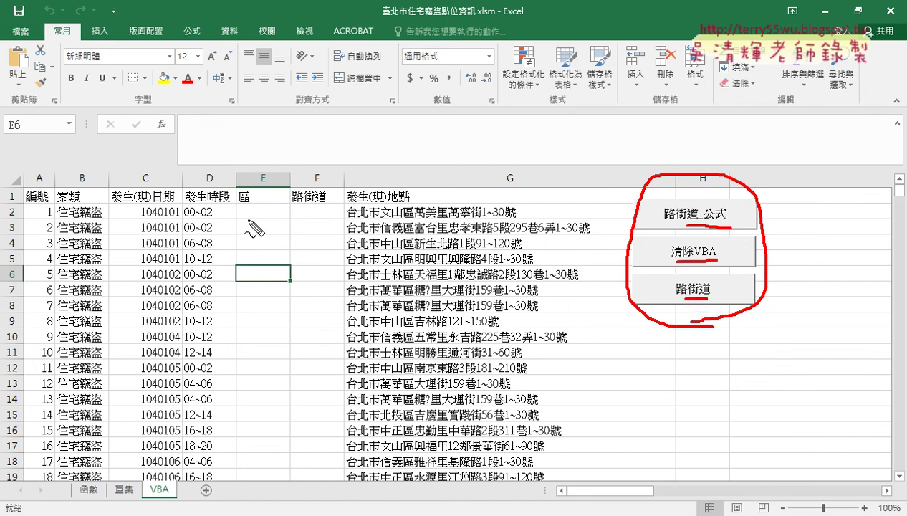
key(Escape)
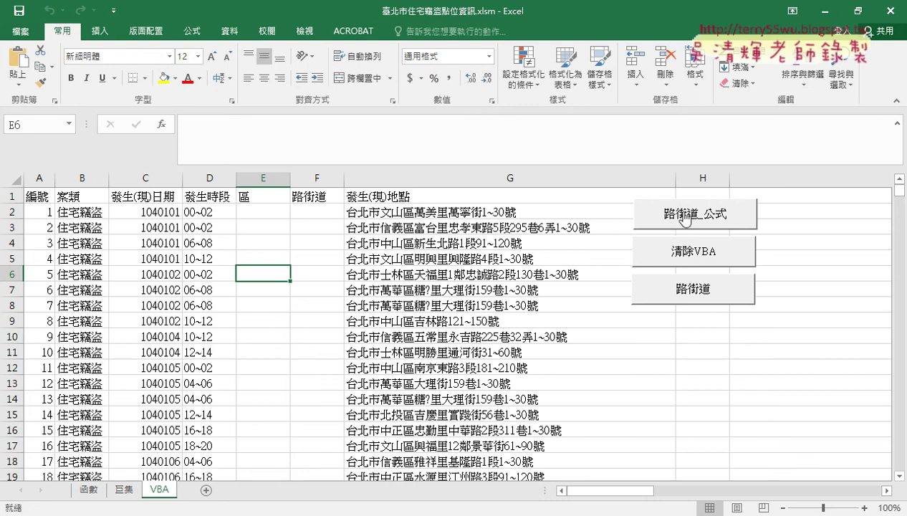
Check that E2 and F2 on the VBA sheet are still empty
click(262, 214)
click(308, 210)
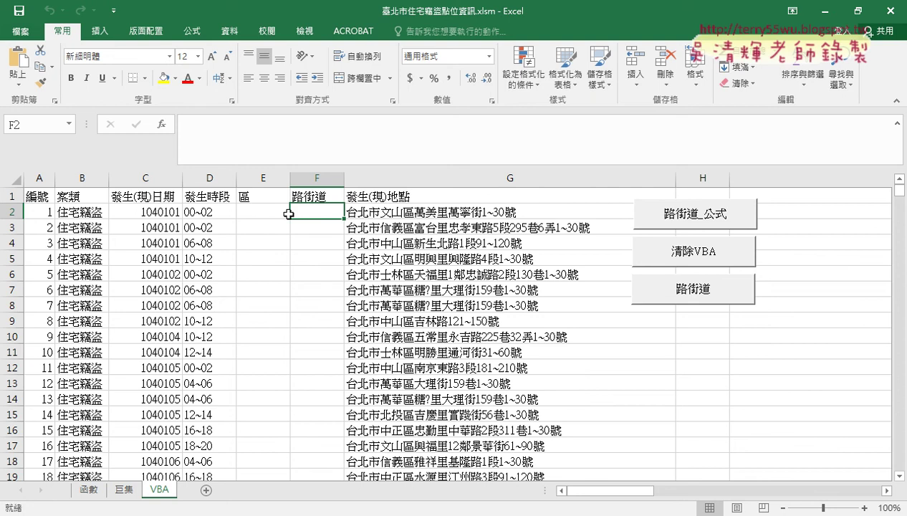
click(265, 213)
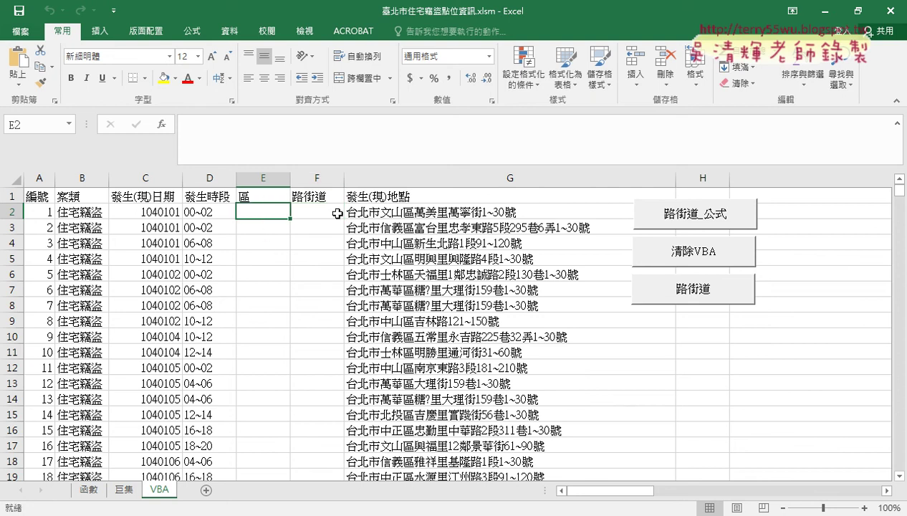
Run the 路街道_公式 macro and compare E2's =MID(G2,4,3) with F2's IFERROR/FIND formula
click(662, 210)
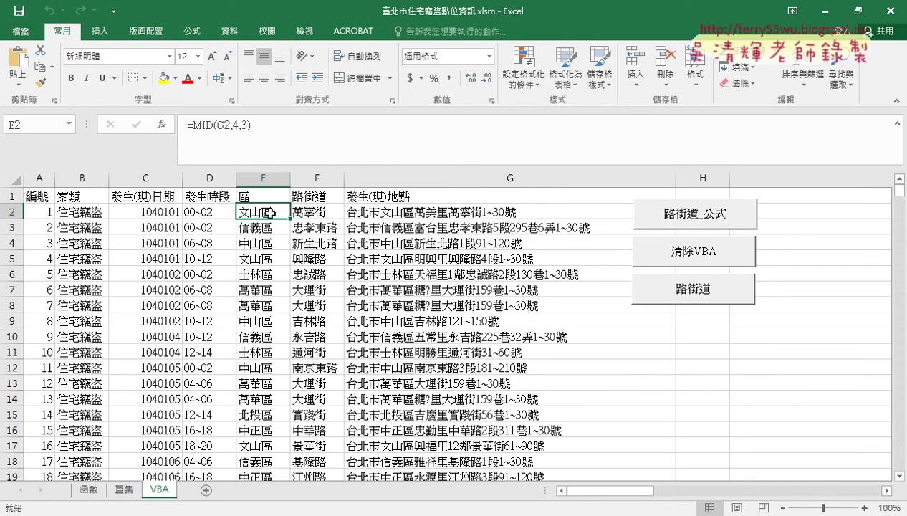
click(310, 212)
click(259, 209)
click(305, 210)
click(262, 211)
click(319, 212)
click(266, 212)
Review the F2 and E2 formulas, then clear both columns with the 清除VBA button
click(321, 213)
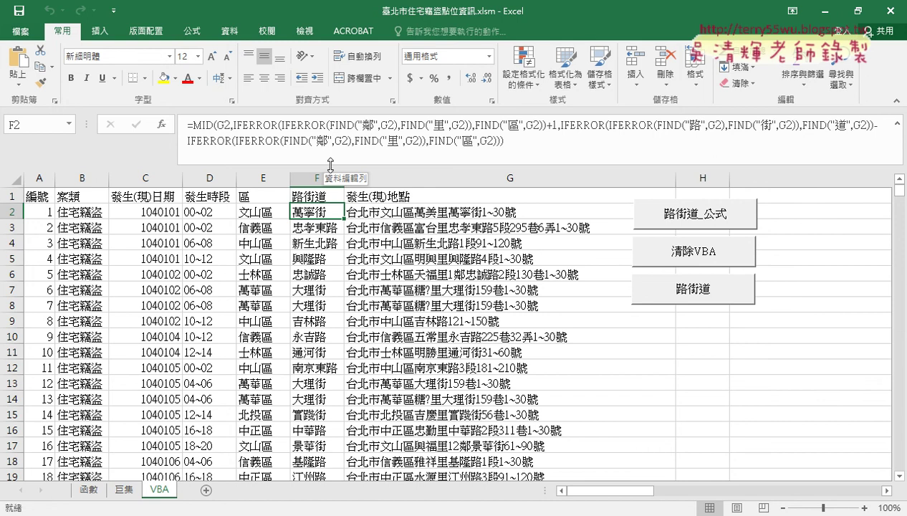
click(267, 215)
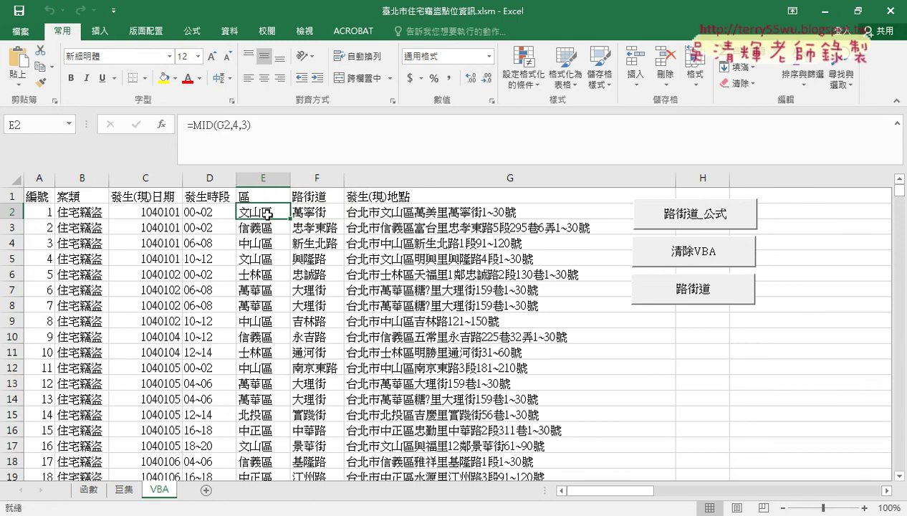
click(227, 126)
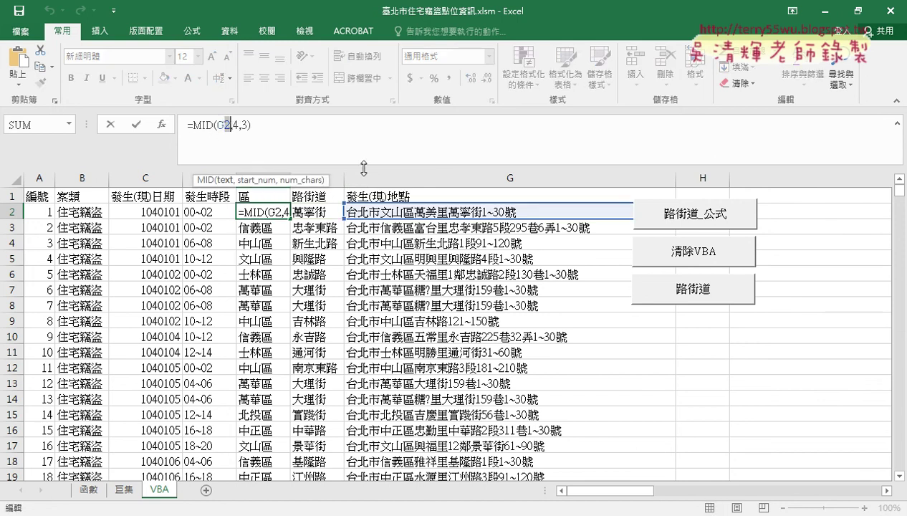
click(111, 124)
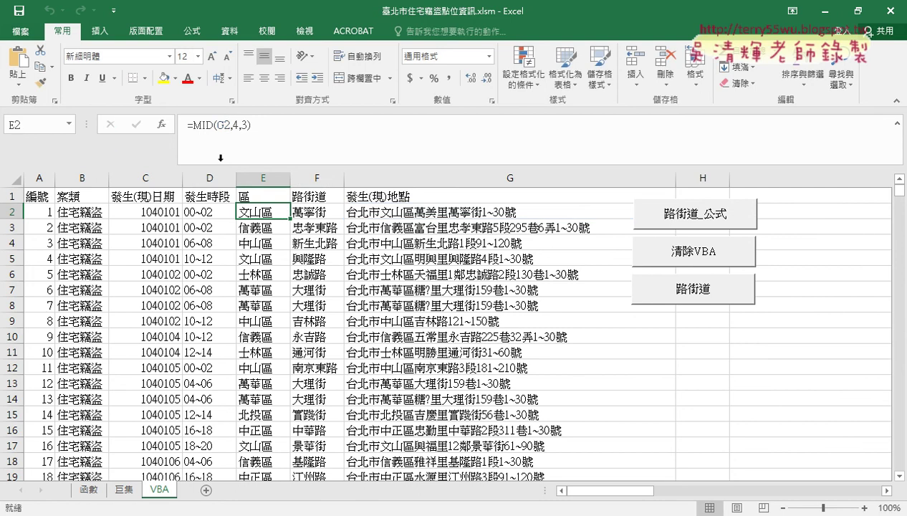
click(673, 254)
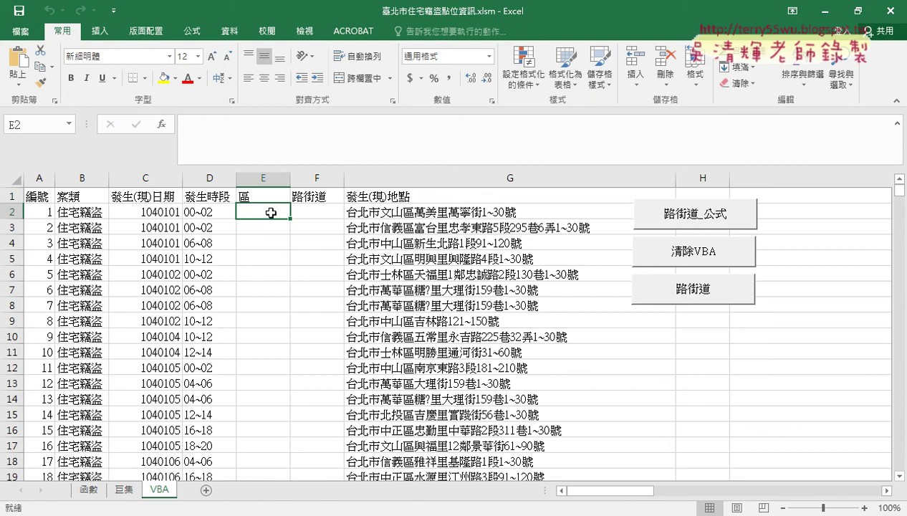
Open the 清除VBA button's assigned macro code through 指定巨集 and 編輯
right_click(653, 252)
click(582, 324)
right_click(673, 255)
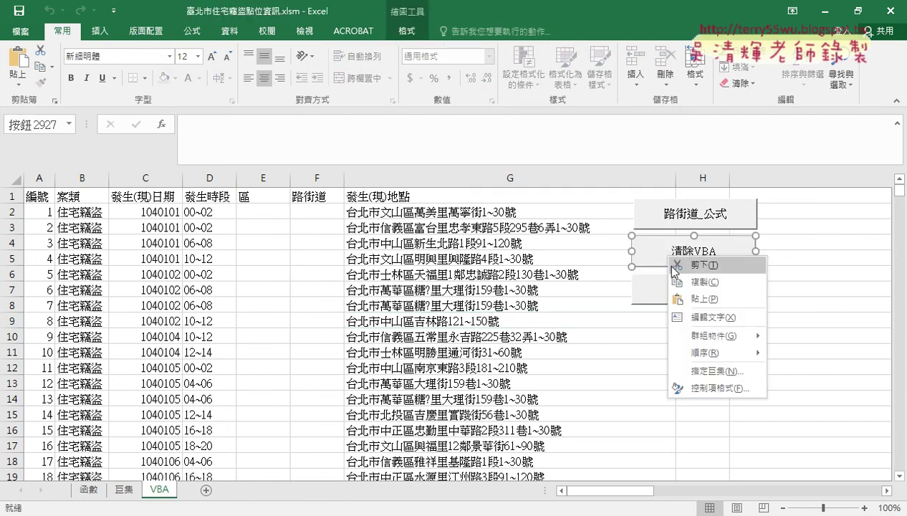
click(723, 371)
click(832, 265)
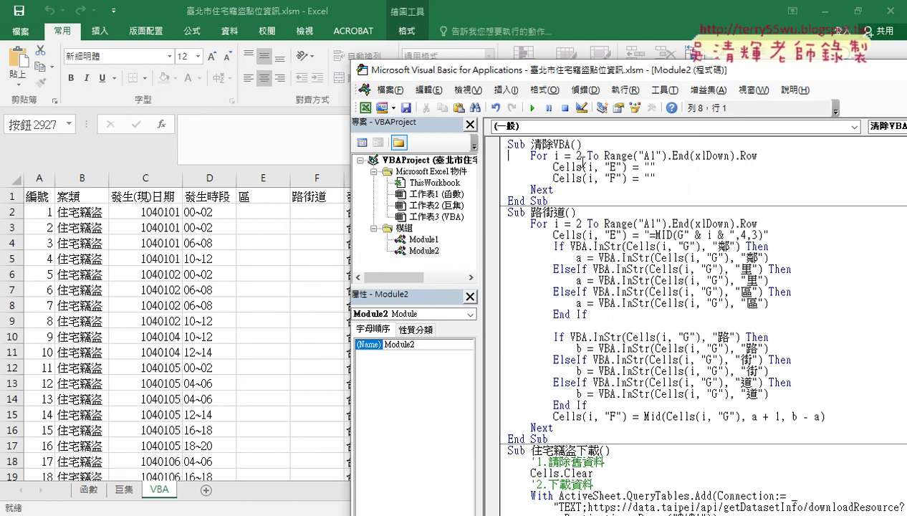
Retype the loop bound so the For line ends Range("A1").End(xlDown).Row
click(558, 155)
double_click(557, 156)
double_click(579, 156)
drag(604, 156, 665, 155)
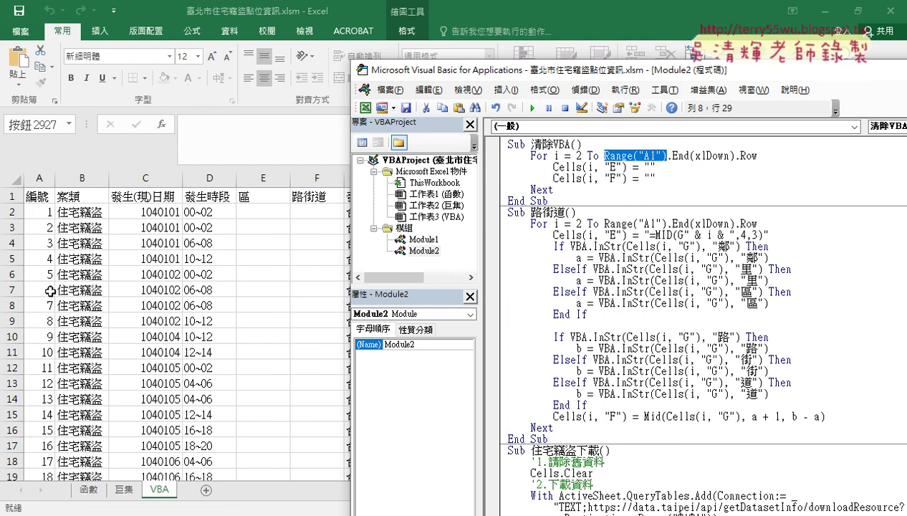
drag(767, 156, 667, 155)
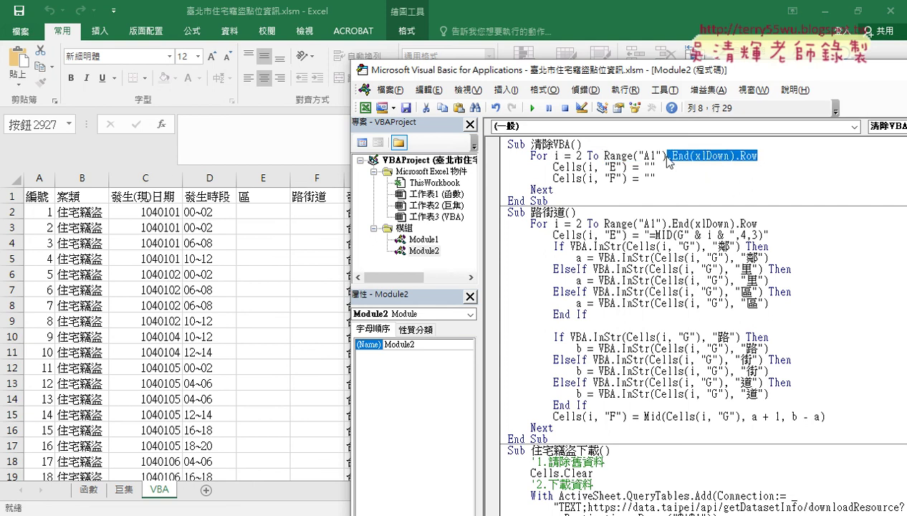
text(.)
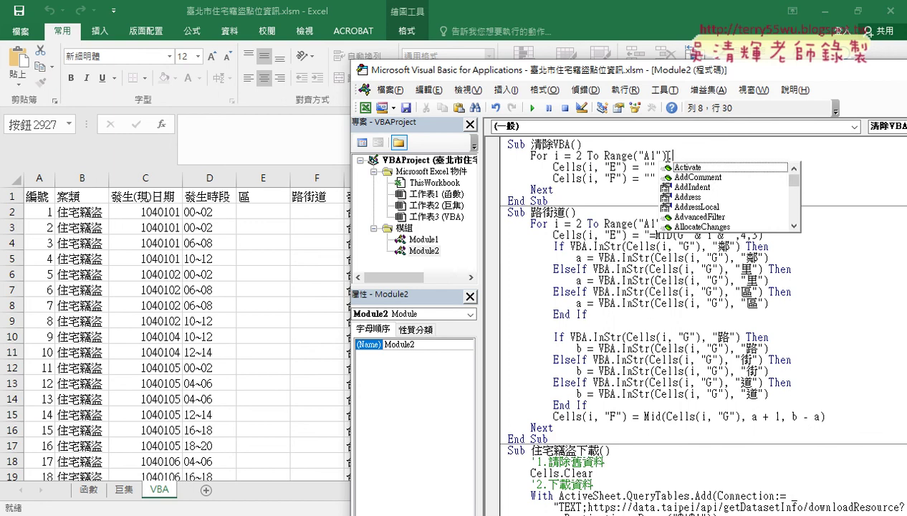
text(End )
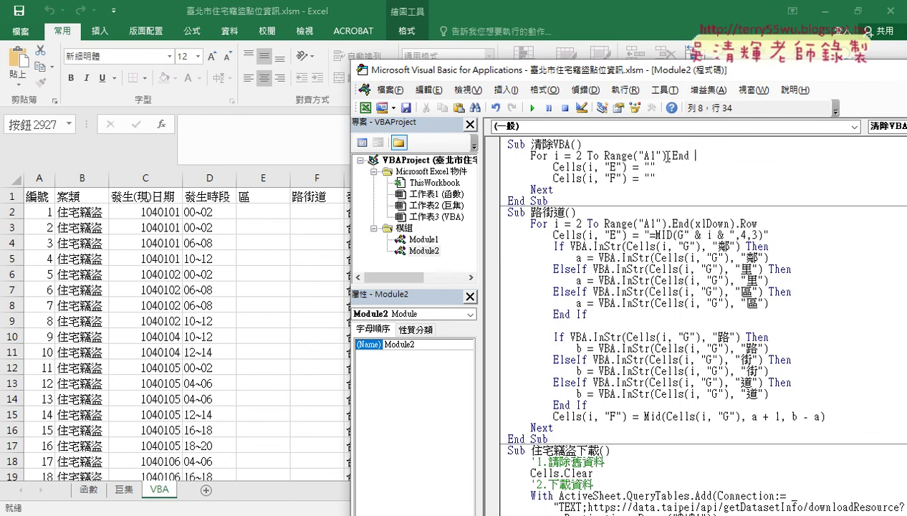
text(()
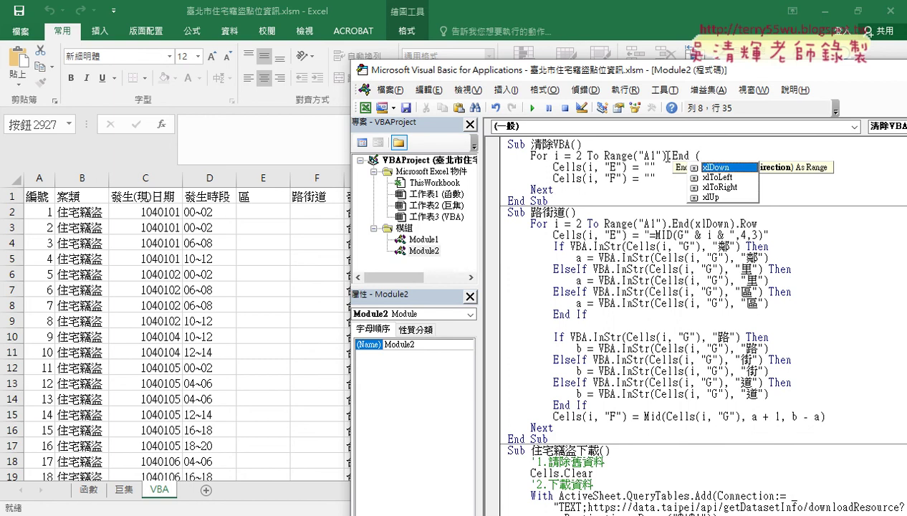
key(space)
text())
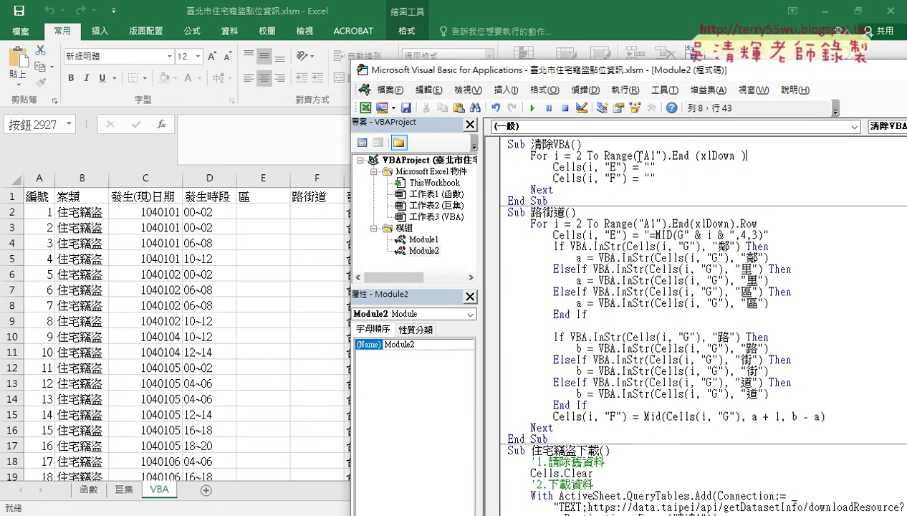
text(.)
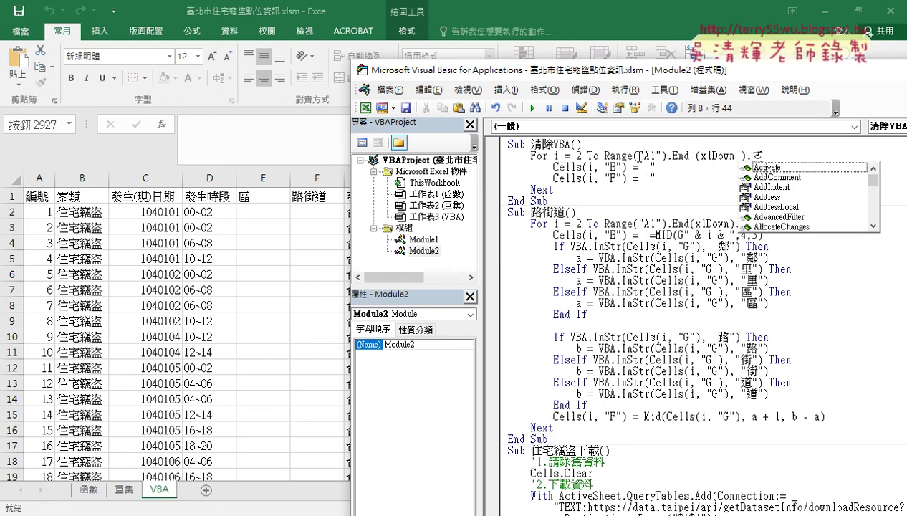
text(r)
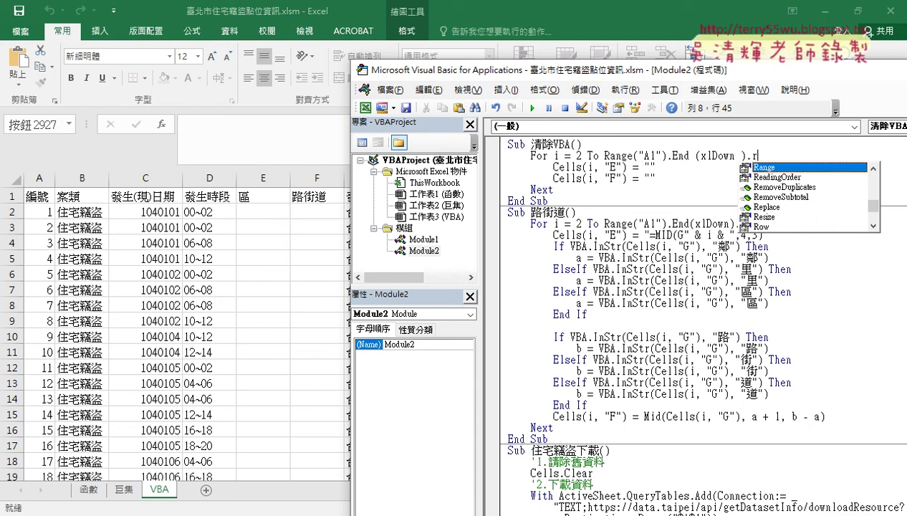
text(ow)
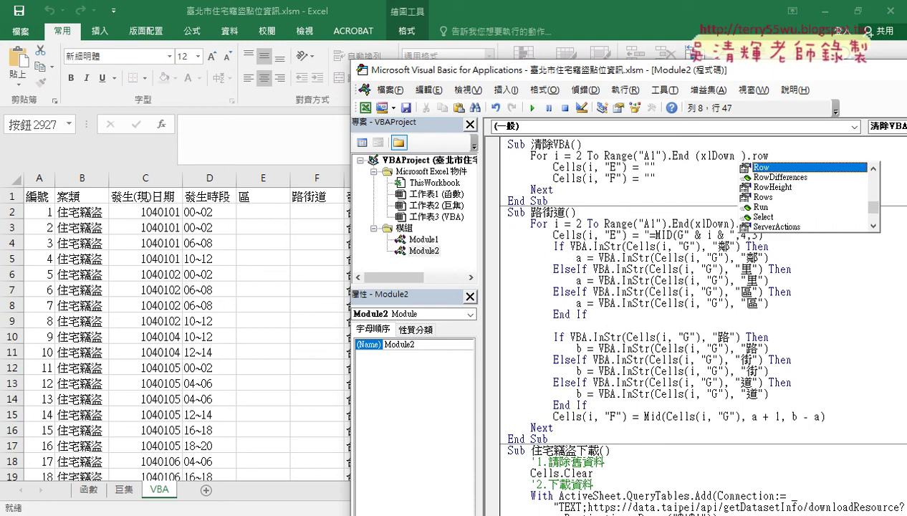
click(598, 178)
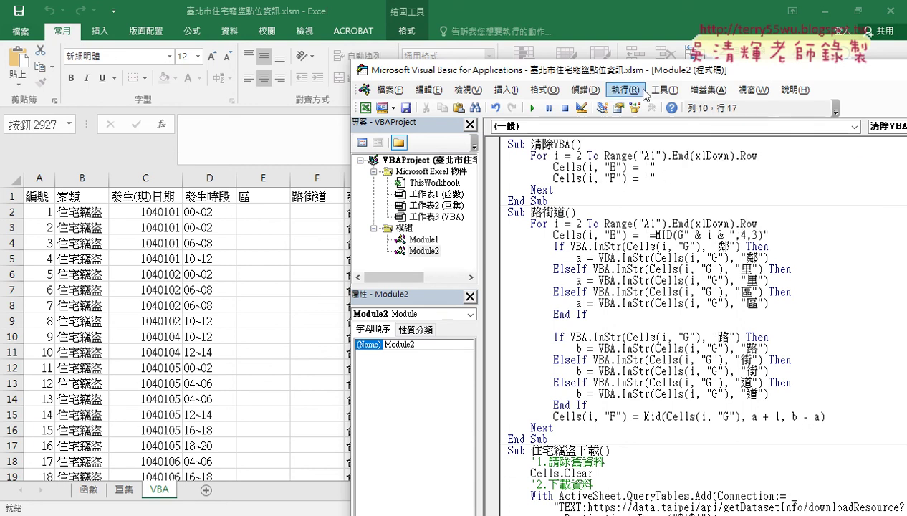
Examine 清除VBA's empty-string statements for columns E and F, undoing a mistaken paste
drag(634, 72, 683, 63)
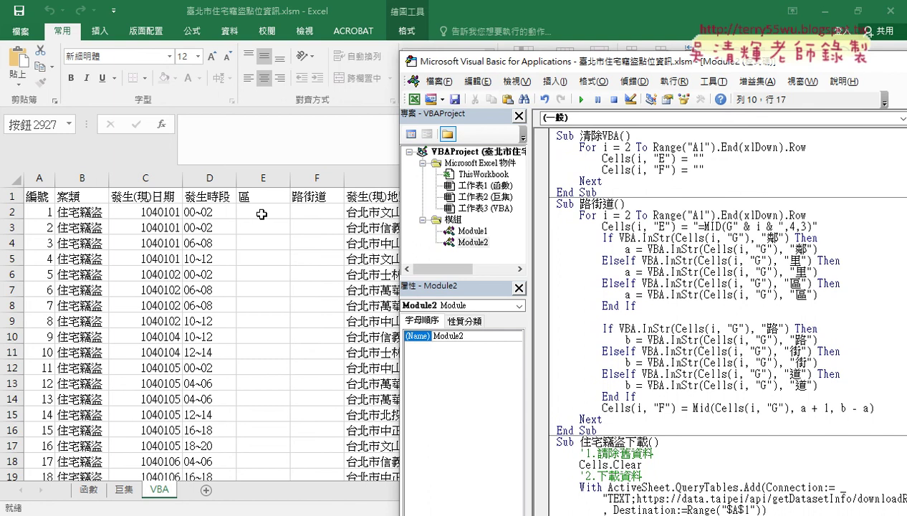
mouse_move(675, 159)
mouse_down()
mouse_move(603, 158)
mouse_move(671, 170)
mouse_up()
double_click(695, 158)
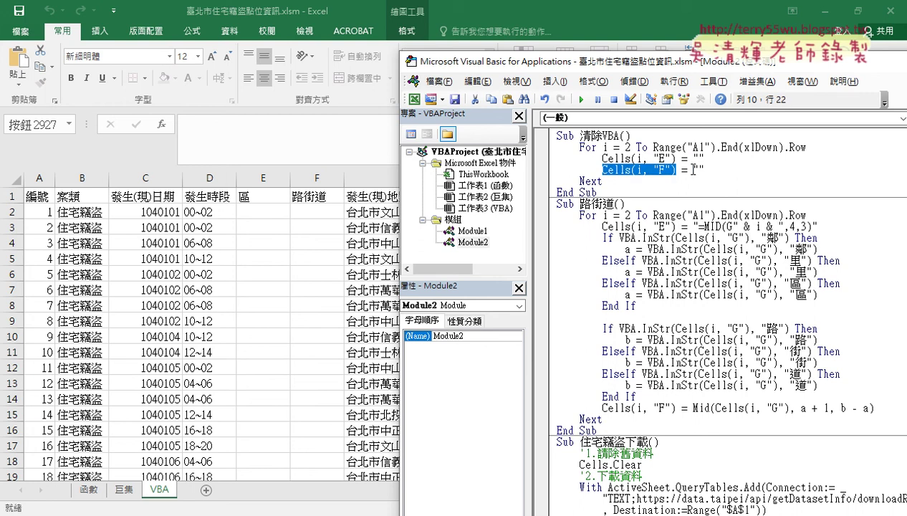
double_click(698, 169)
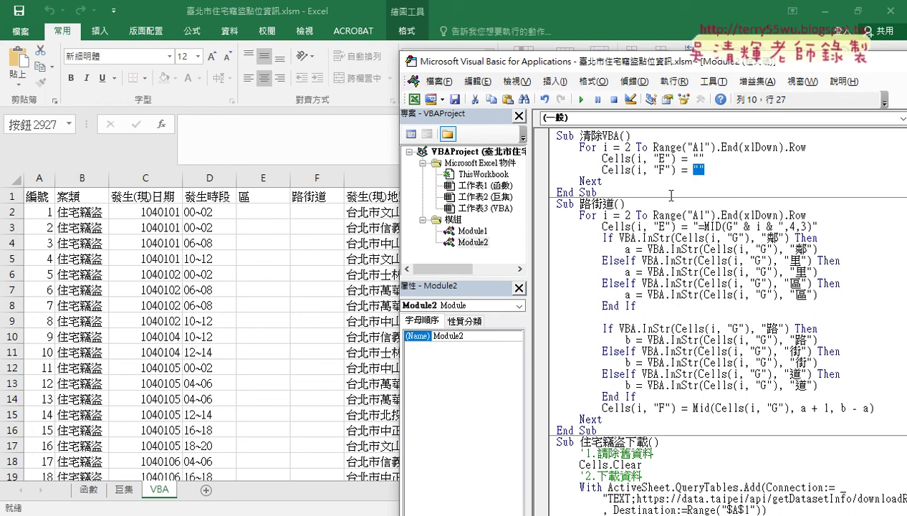
scroll(671, 195, up, 2)
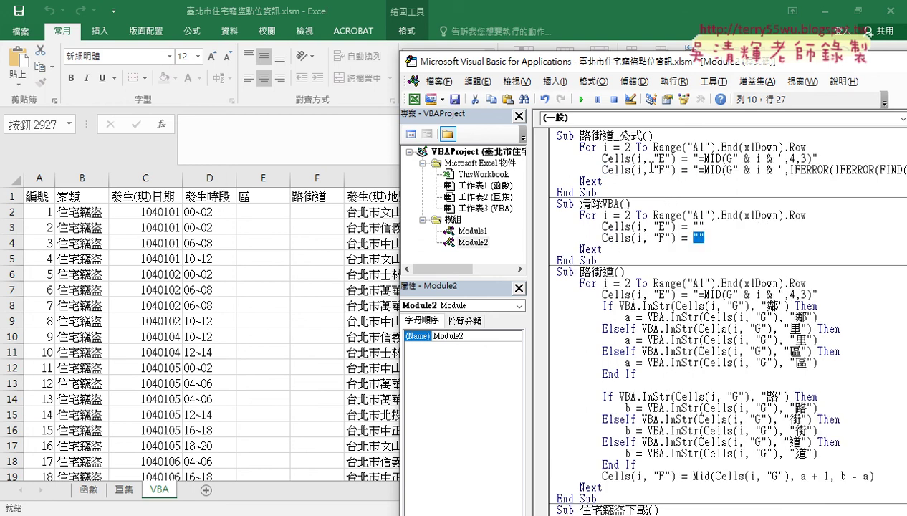
drag(610, 259, 613, 194)
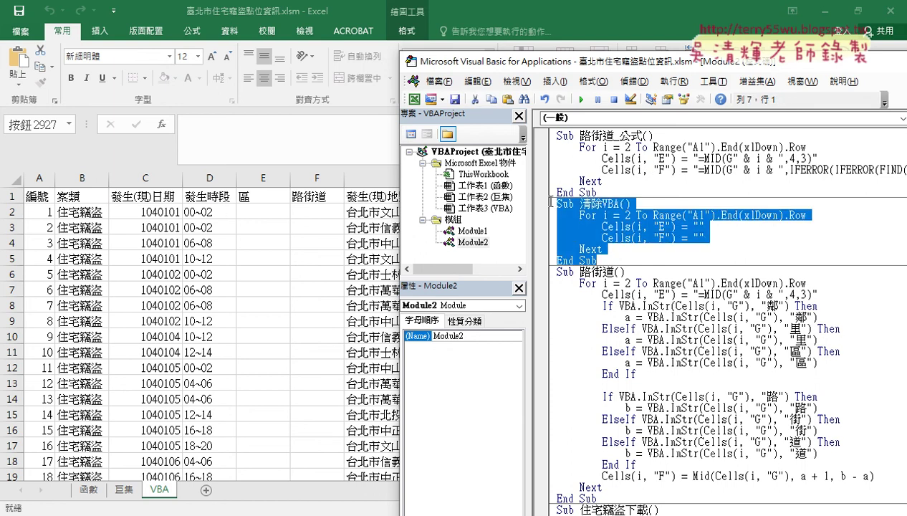
click(608, 238)
drag(618, 253, 552, 215)
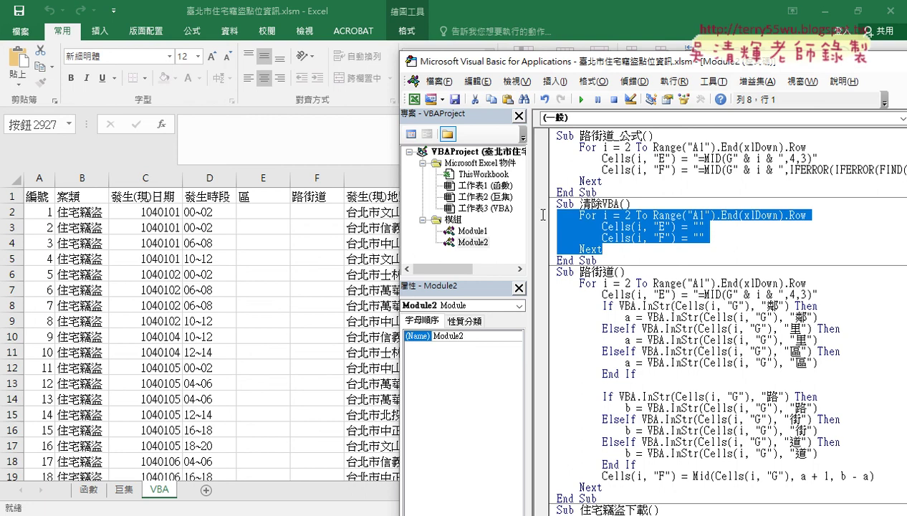
mouse_move(672, 170)
mouse_down()
mouse_move(548, 164)
mouse_move(546, 173)
mouse_up()
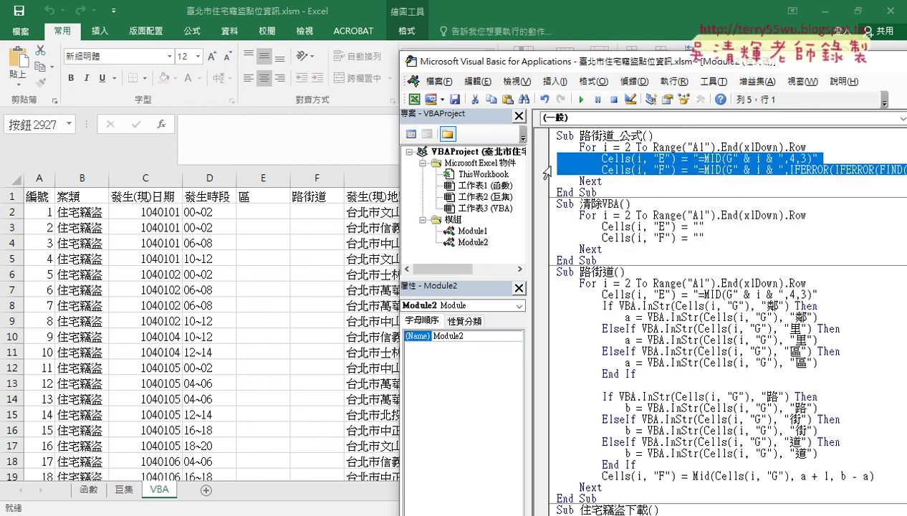
text(For i = 2 To Range("A1").End(xlDown).Row         Cells(i, "E") = ""         Cells(i, "F") = ""     Next)
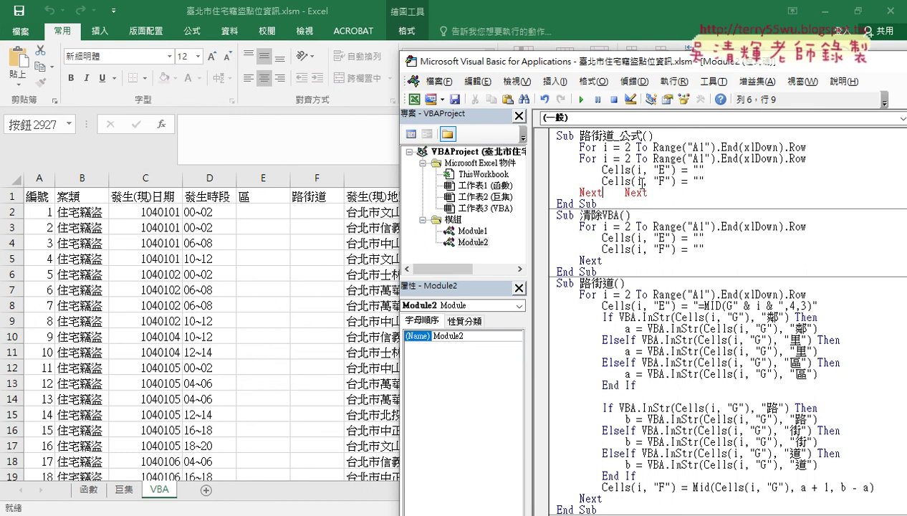
key(ctrl+z)
Replace 路街道_公式's formula lines with the two clearing statements and align Next under For
drag(711, 238, 545, 226)
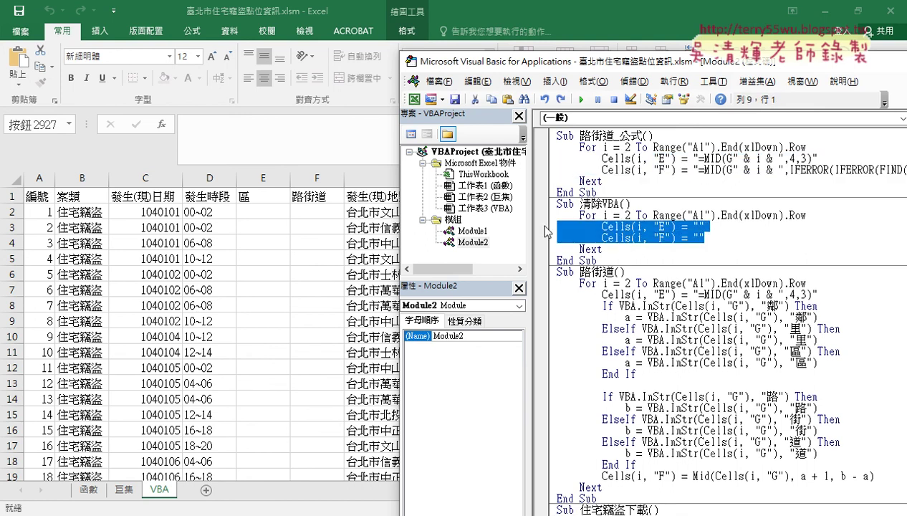
key(ctrl+c)
drag(544, 159, 545, 181)
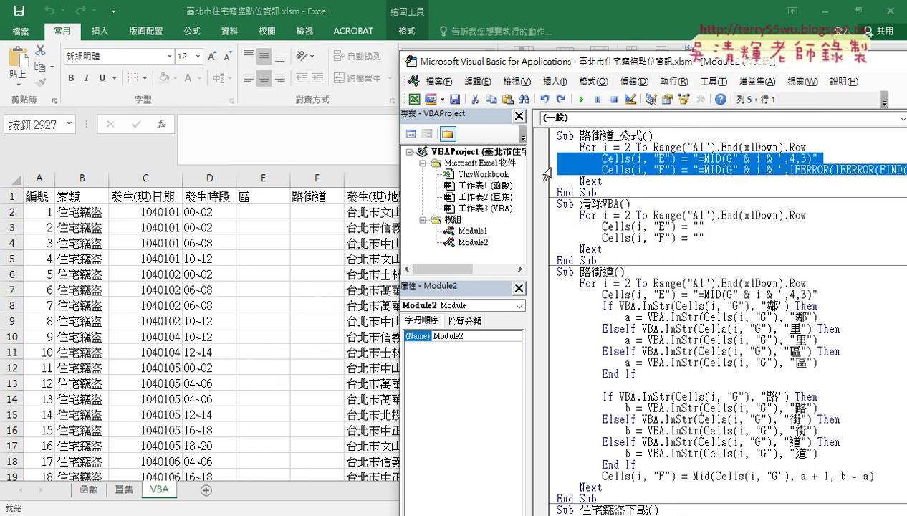
key(ctrl+v)
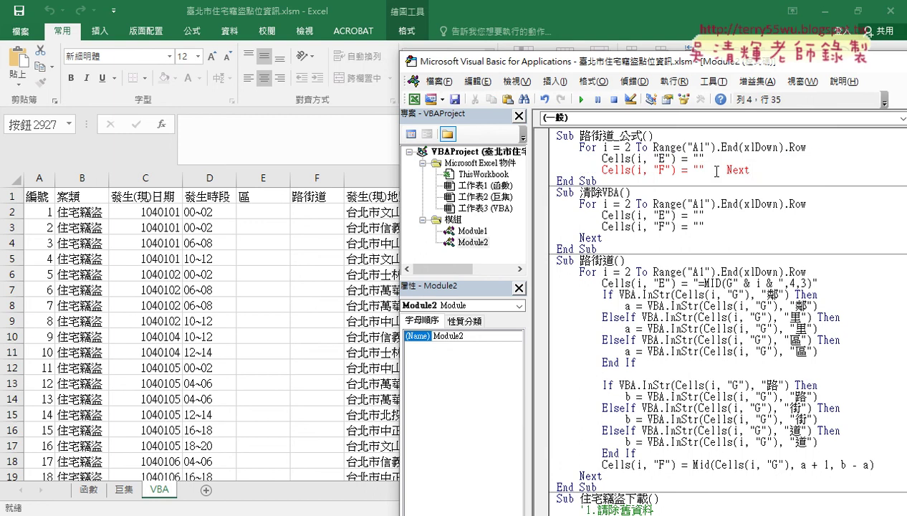
key(Return)
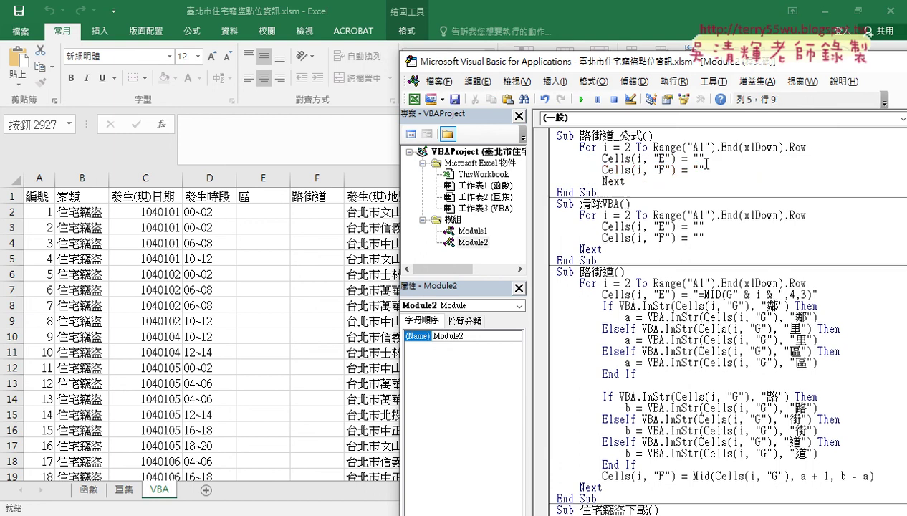
key(BackSpace)
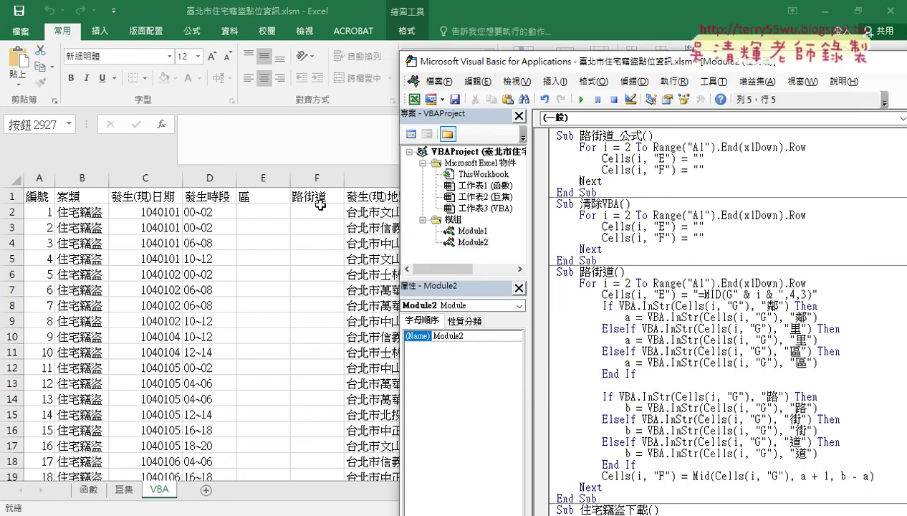
key(alt+F11)
Copy =MID(G2,4,3) from E2 on the 函數 sheet and bring the VBA editor back
click(91, 493)
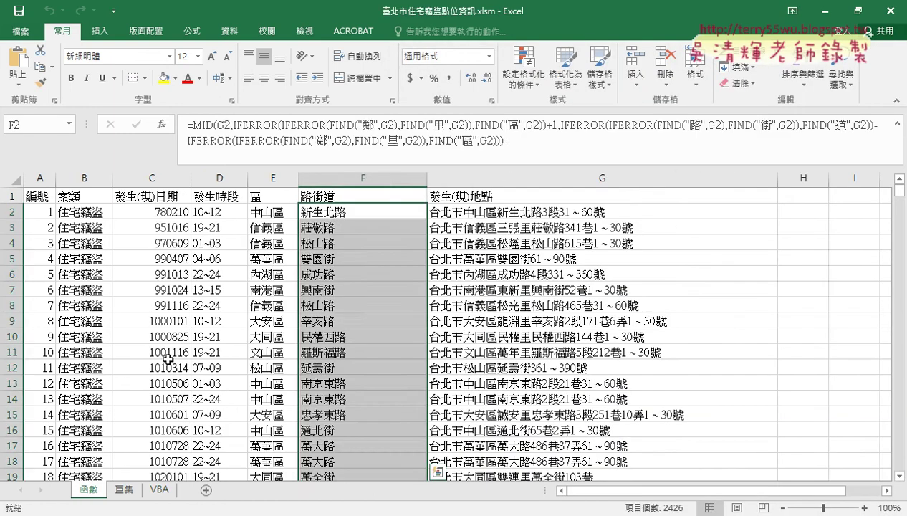
click(262, 212)
click(260, 126)
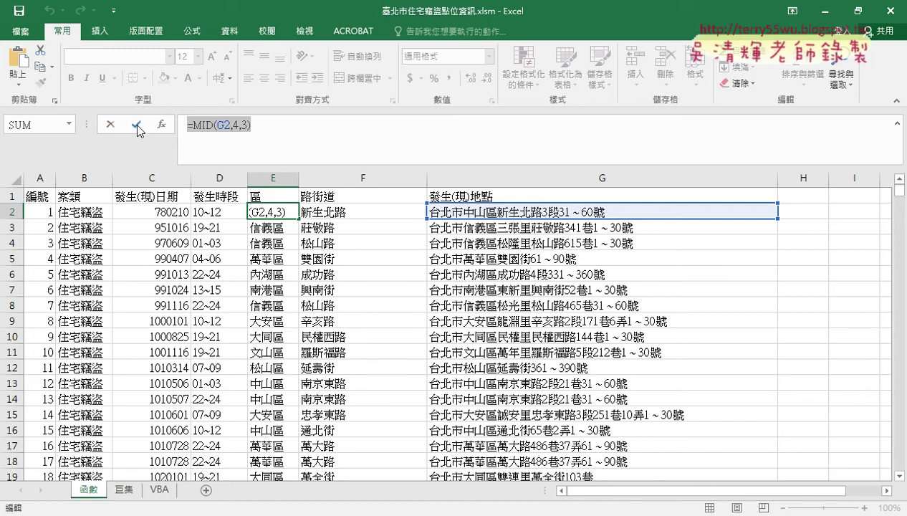
click(136, 125)
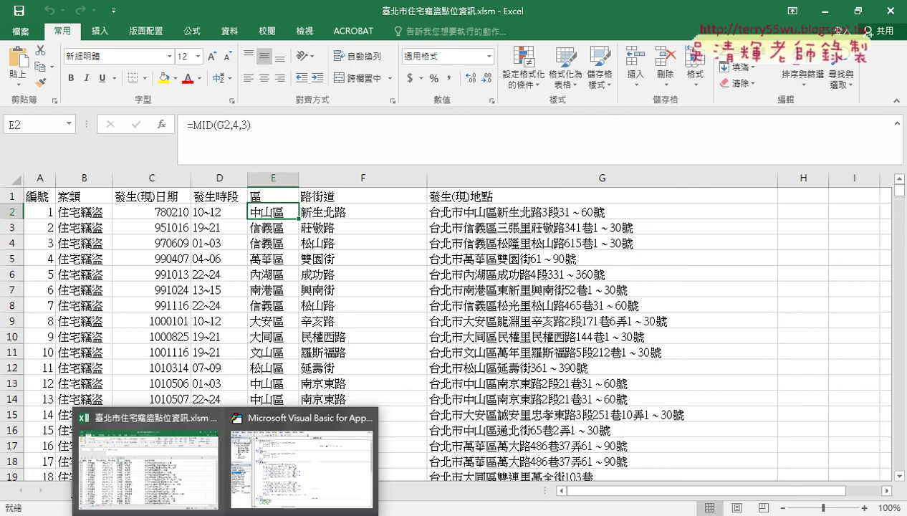
click(301, 459)
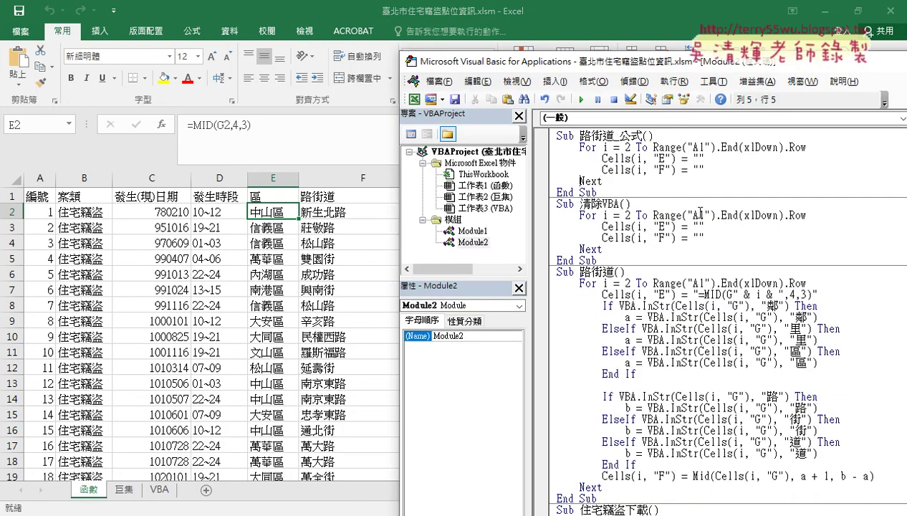
Paste =MID(G2,4,3) inside column E's empty quotes in 路街道_公式
click(694, 159)
key(ctrl+v)
drag(737, 68, 561, 36)
Replace the row 2 in G2 with " & i & " to build "=MID(G" & i & ",4,3)"
drag(563, 126, 556, 125)
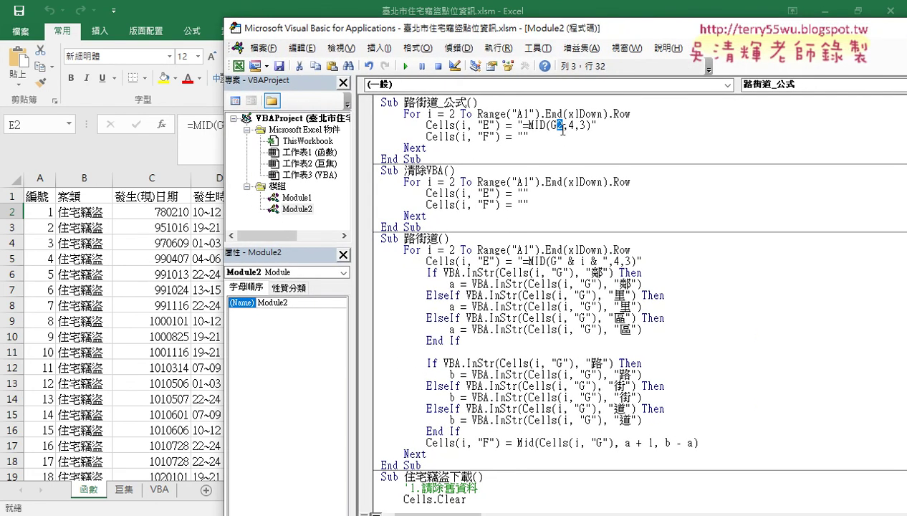
text("")
text(&&)
text(i)
key(space)
key(Right)
key(space)
key(Right)
key(space)
key(Right)
key(space)
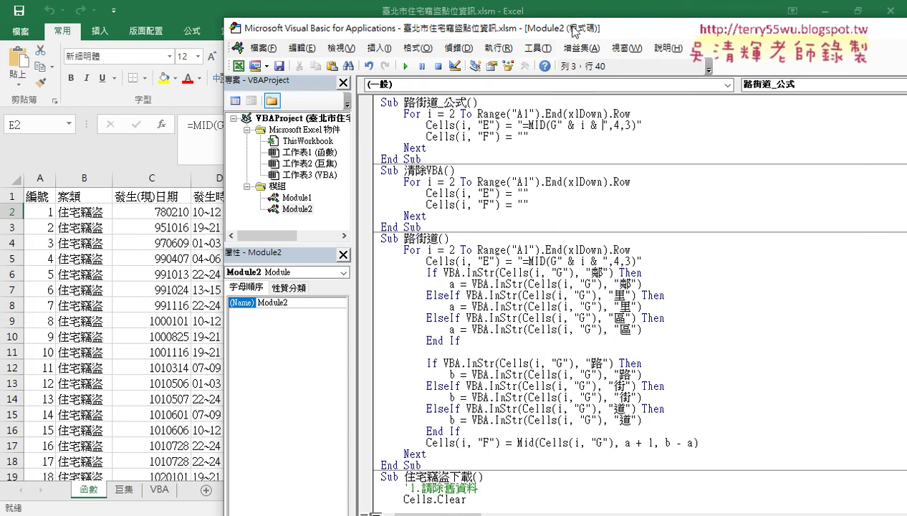
drag(572, 30, 723, 36)
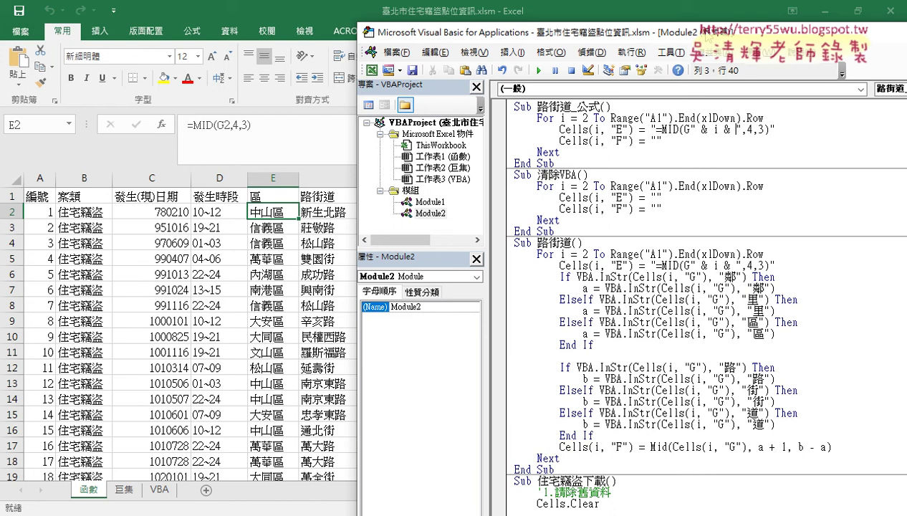
click(327, 212)
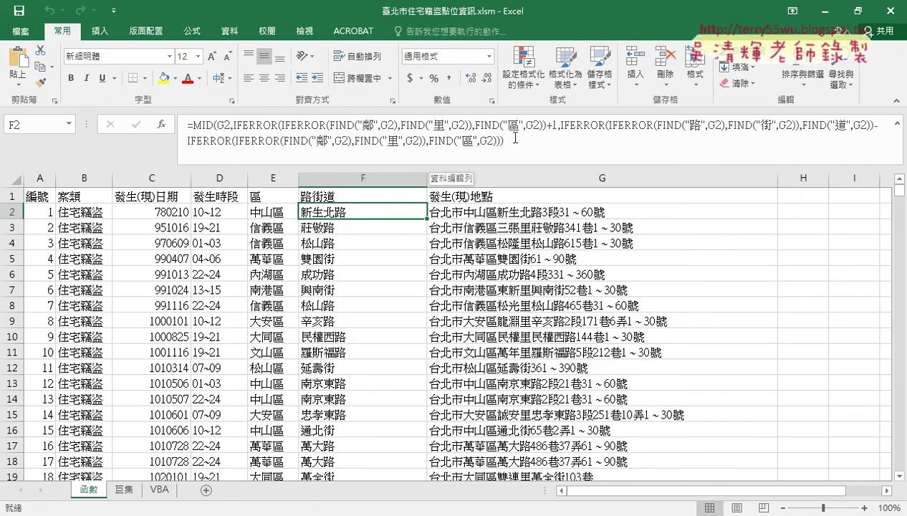
Copy the whole MID/IFERROR road formula from F2's formula bar, leaving the cell unchanged
drag(525, 144, 188, 124)
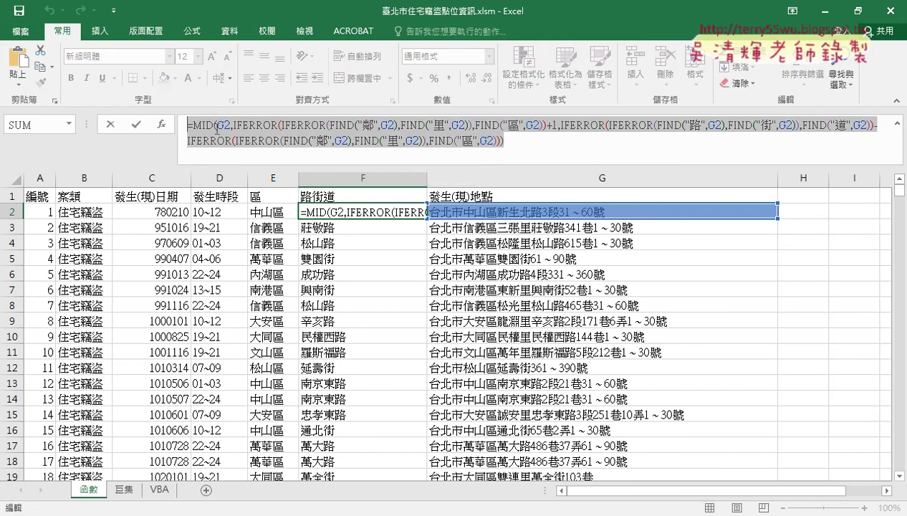
right_click(264, 147)
click(286, 161)
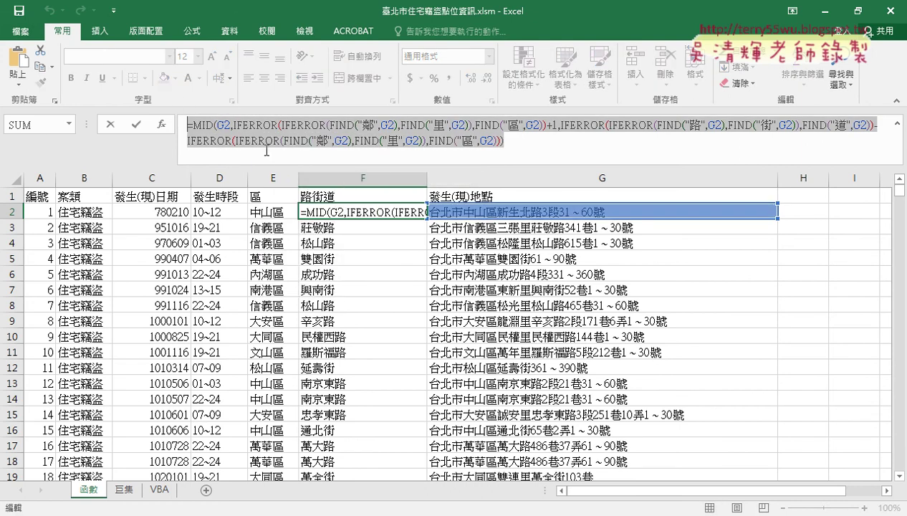
click(110, 126)
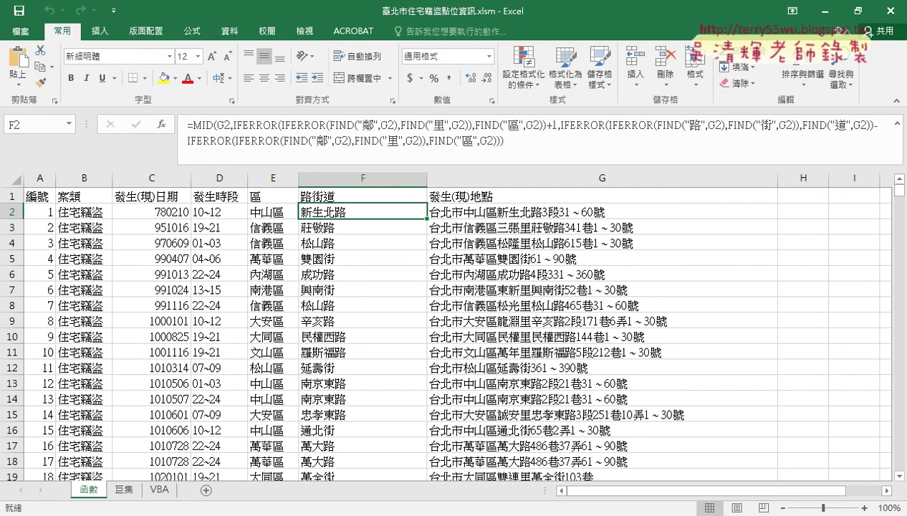
Launch 記事本 (Notepad) from the Start menu's Windows 附屬應用程式 folder
key(super)
scroll(94, 387, down, 3)
scroll(94, 387, down, 5)
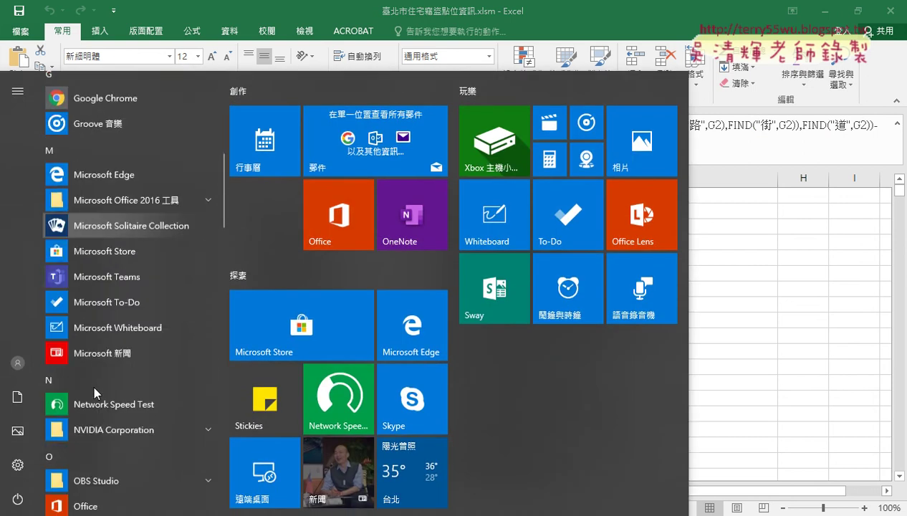
scroll(93, 384, down, 5)
scroll(93, 383, down, 5)
scroll(93, 384, down, 5)
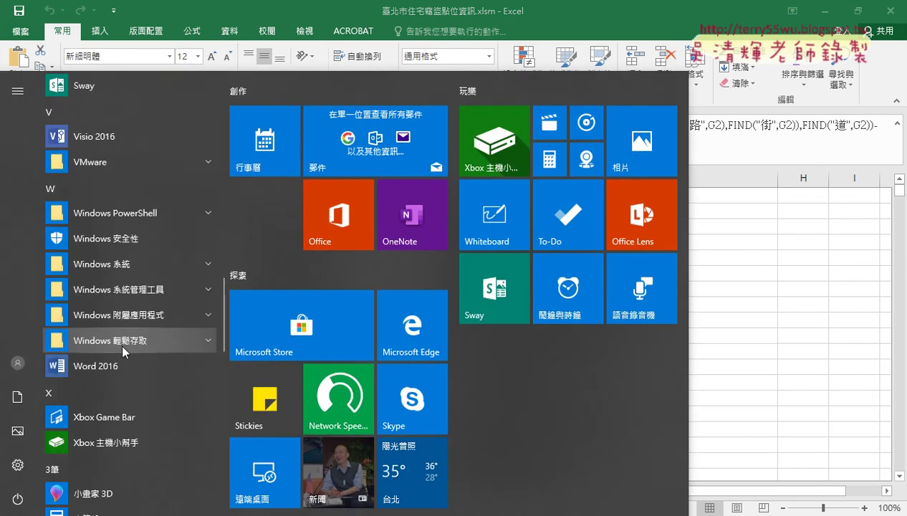
click(125, 315)
scroll(127, 351, down, 5)
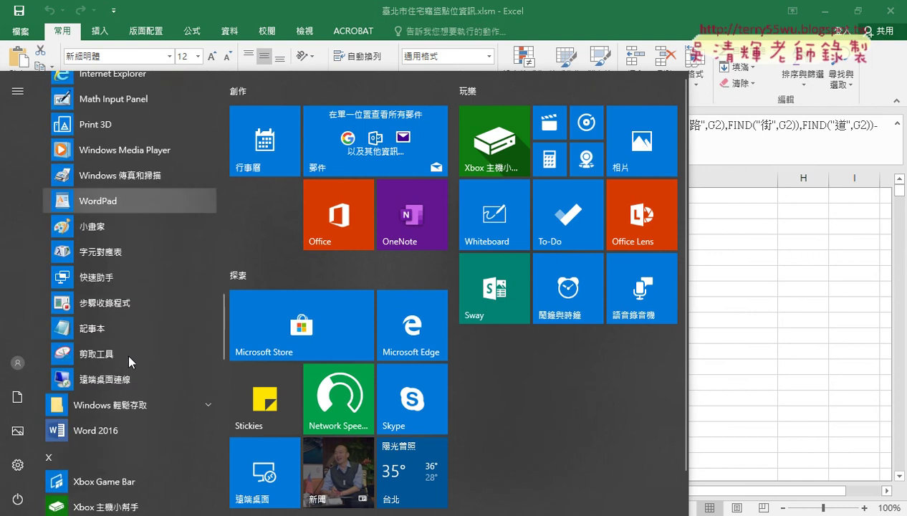
click(122, 331)
Paste the F2 formula into Notepad and turn on word wrap
right_click(242, 263)
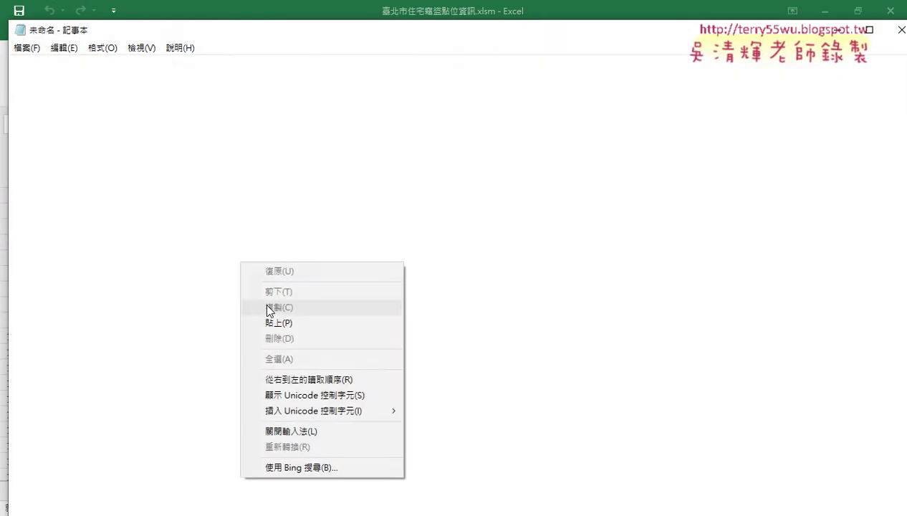
click(276, 322)
drag(258, 30, 377, 39)
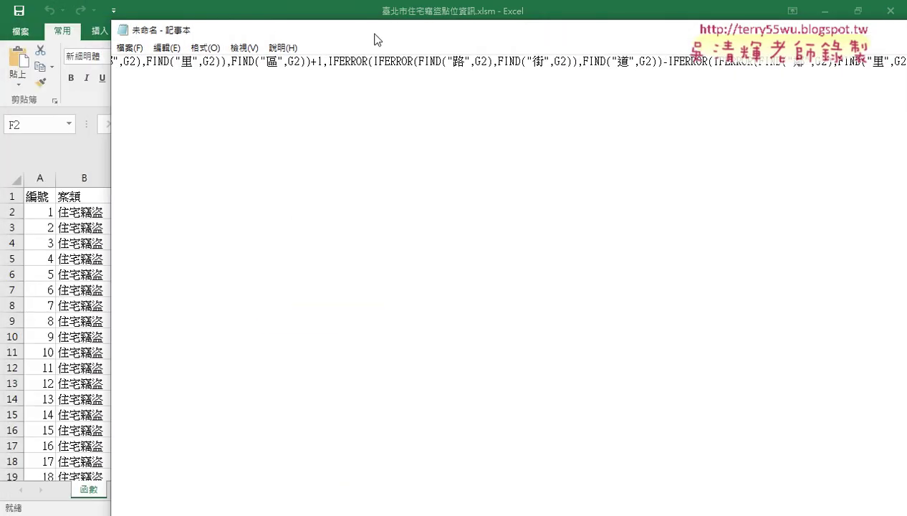
click(205, 47)
click(225, 65)
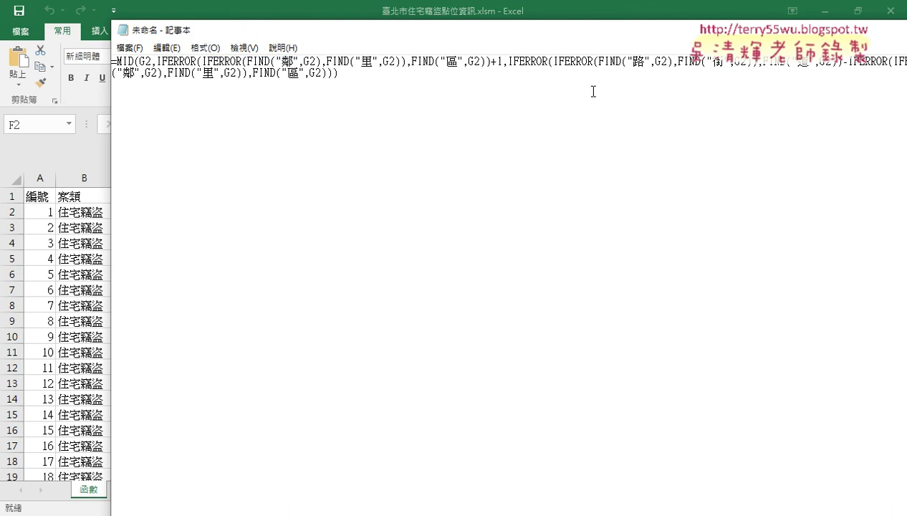
Replace every " with "" throughout the formula using Replace All
click(167, 47)
click(190, 202)
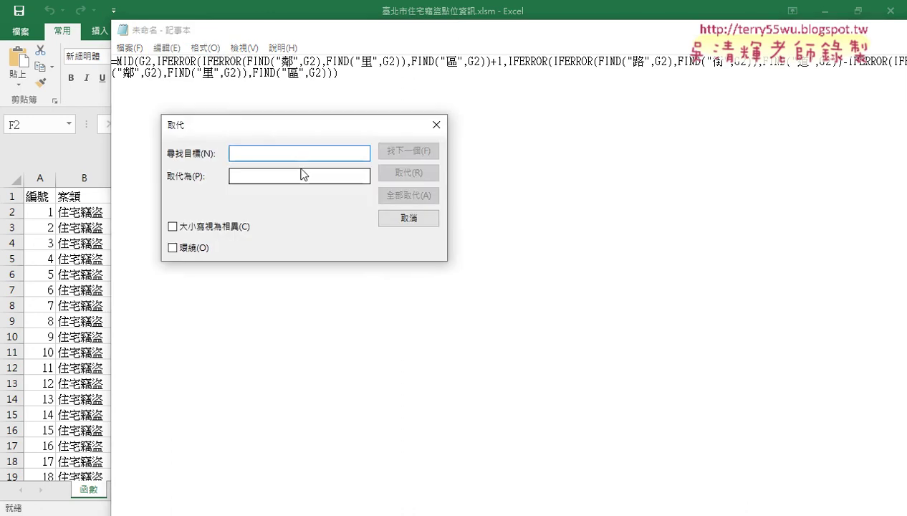
text(")
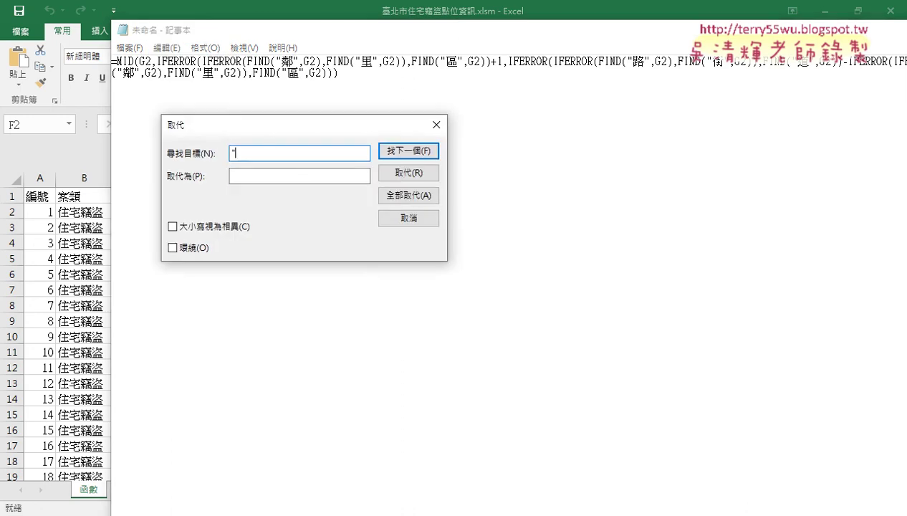
key(Tab)
text("")
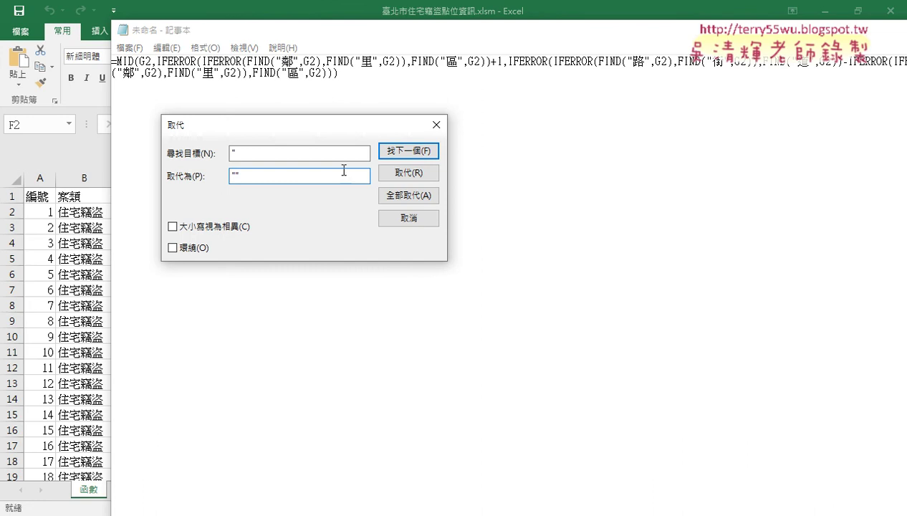
click(390, 196)
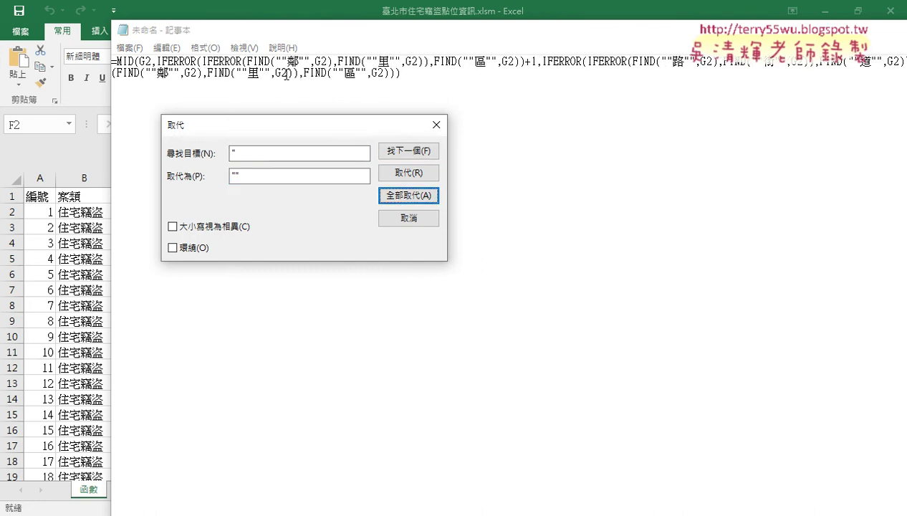
click(435, 124)
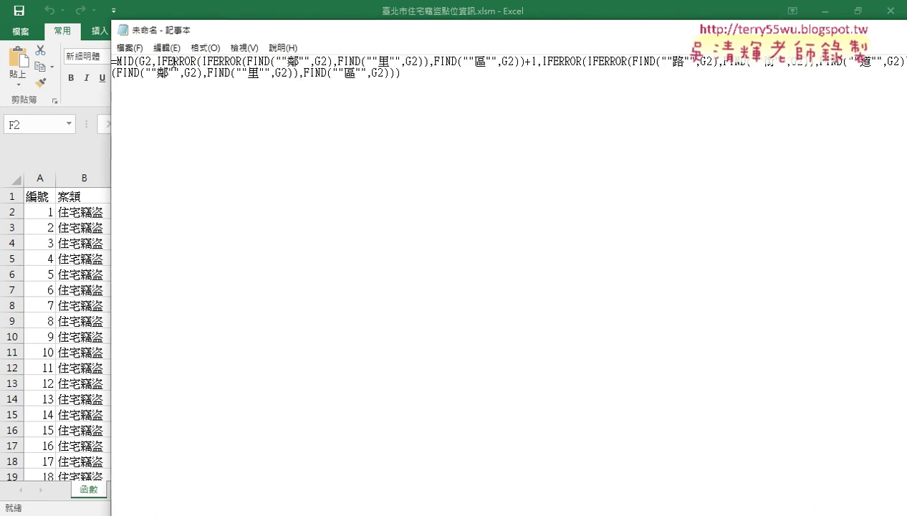
double_click(145, 61)
Replace every G2 in the formula with G" & i & " using Replace All
drag(139, 61, 151, 61)
key(ctrl+h)
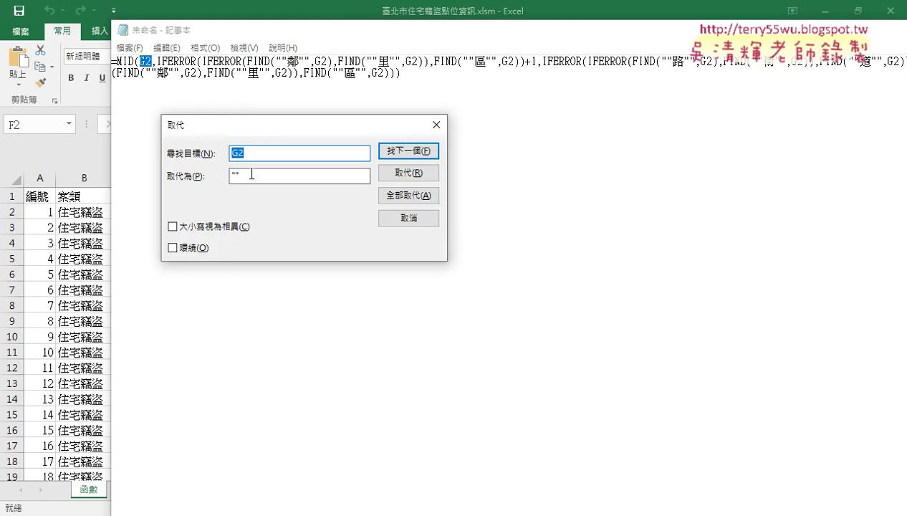
drag(245, 175, 230, 175)
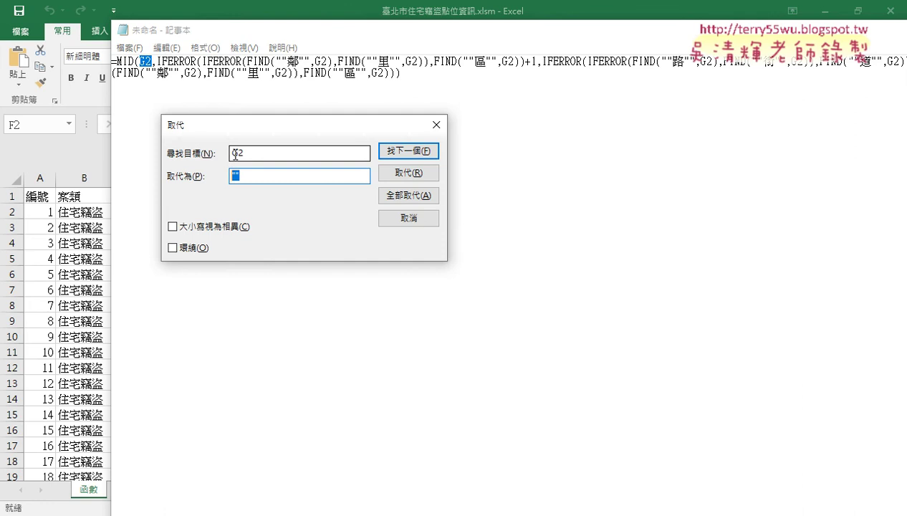
text(G2)
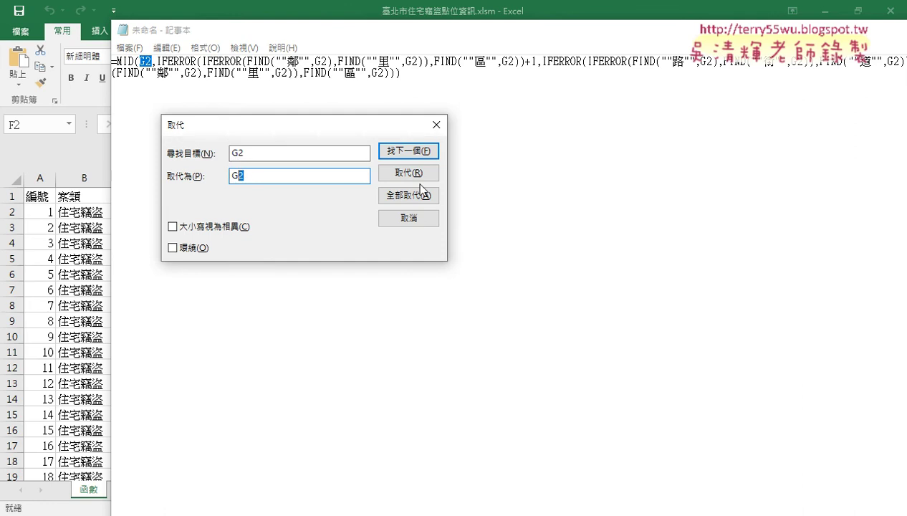
key(BackSpace)
text("")
text(&&)
text(i)
key(Left)
key(Left)
key(Right)
key(Right)
drag(247, 152, 286, 178)
click(413, 197)
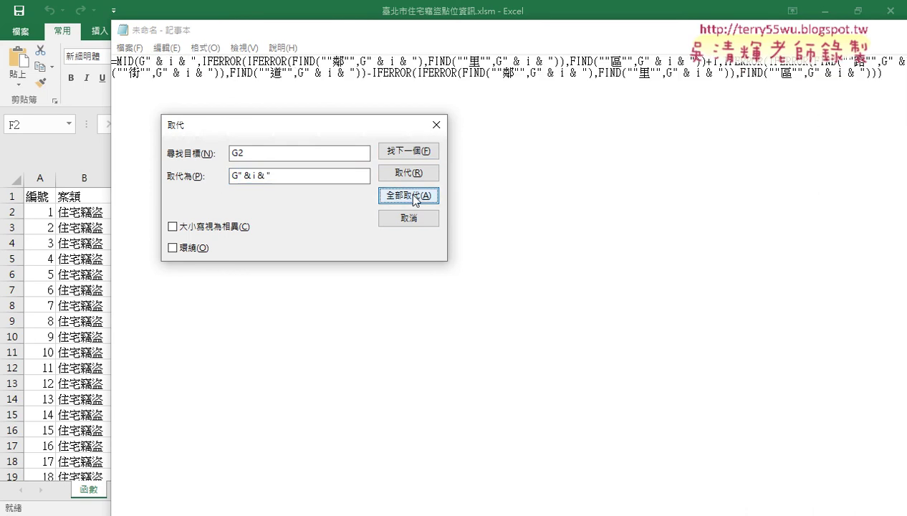
click(407, 219)
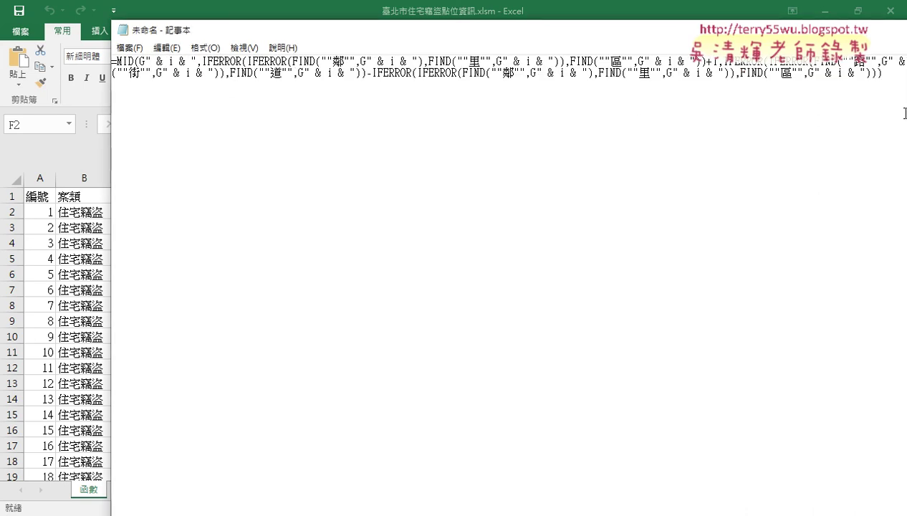
mouse_move(878, 73)
mouse_down()
mouse_move(308, 82)
mouse_move(79, 63)
mouse_up()
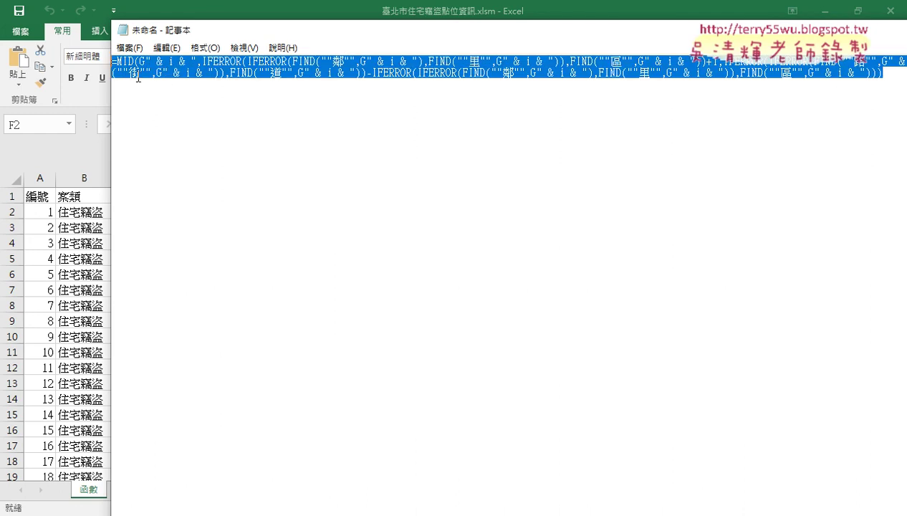
Paste the converted Notepad formula between the quotes of Cells(i, "F") = "" in the macro
right_click(225, 78)
click(265, 128)
mouse_move(273, 486)
click(272, 481)
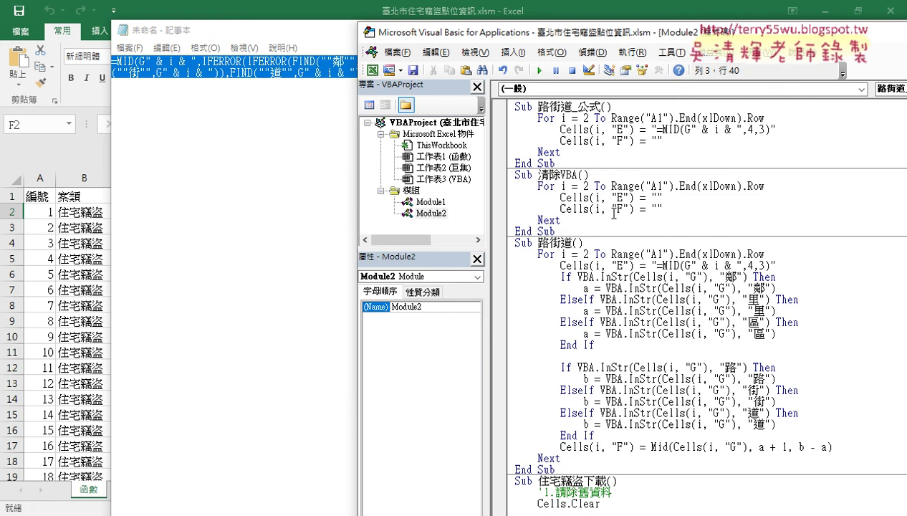
click(660, 140)
key(ctrl+v)
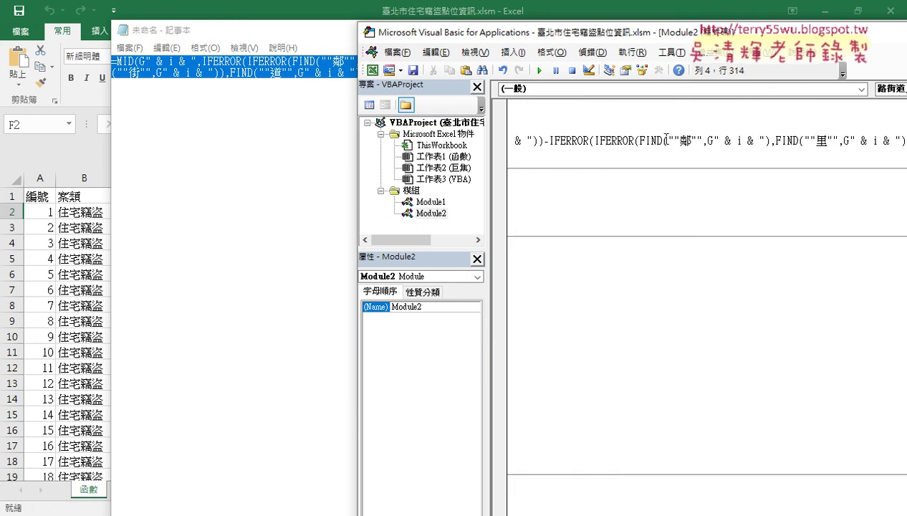
Return to the workbook, collapse the formula bar and go to the VBA sheet
click(84, 285)
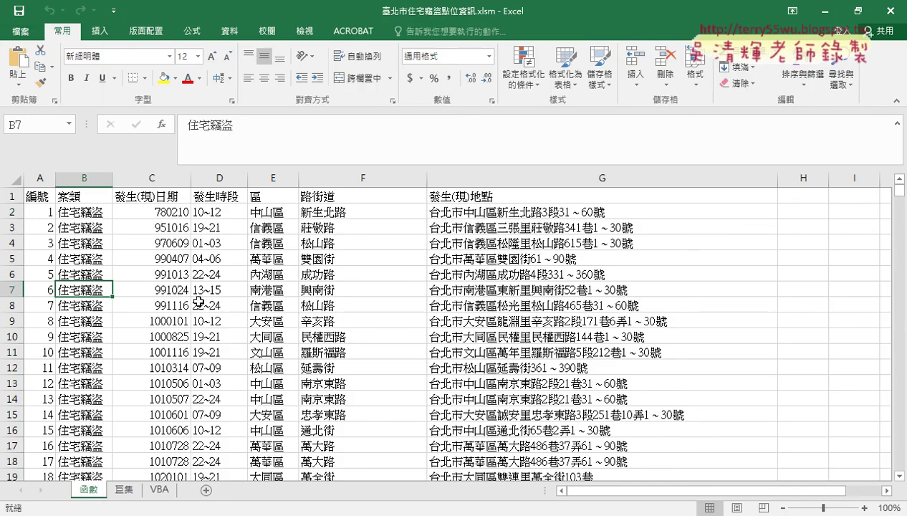
click(897, 123)
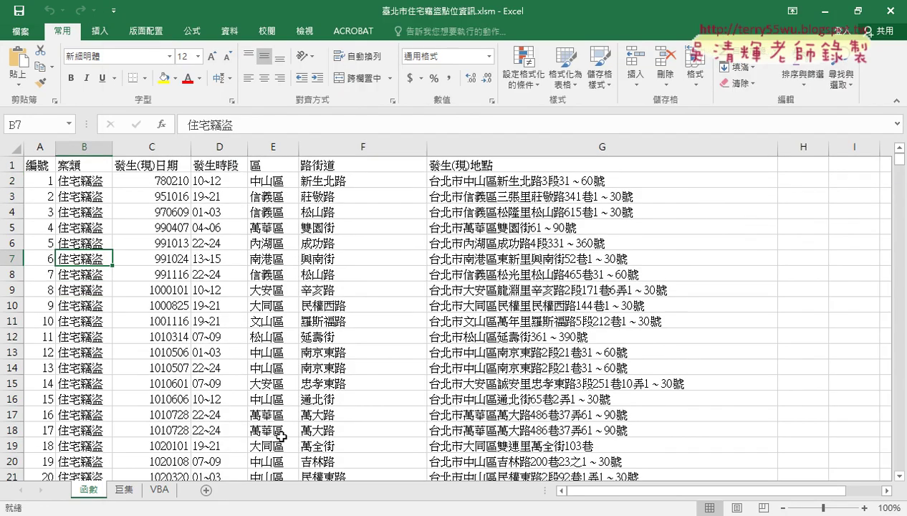
click(151, 493)
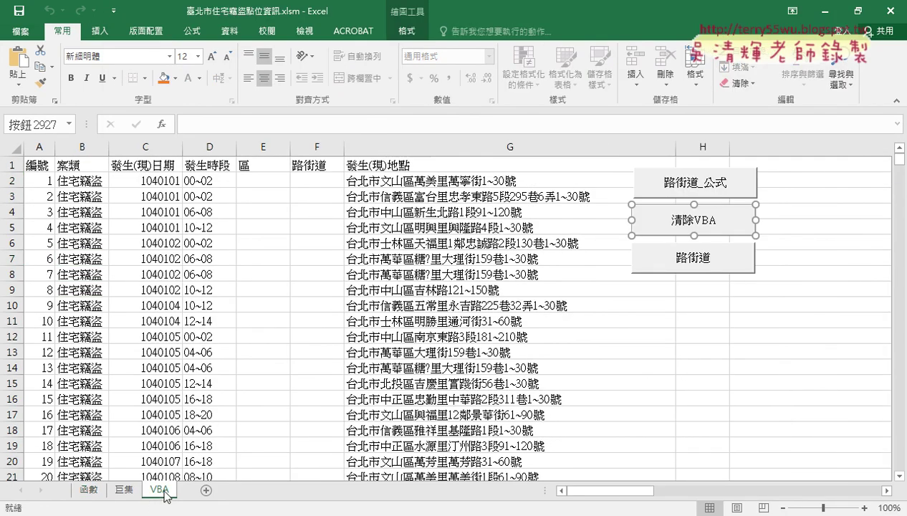
click(89, 491)
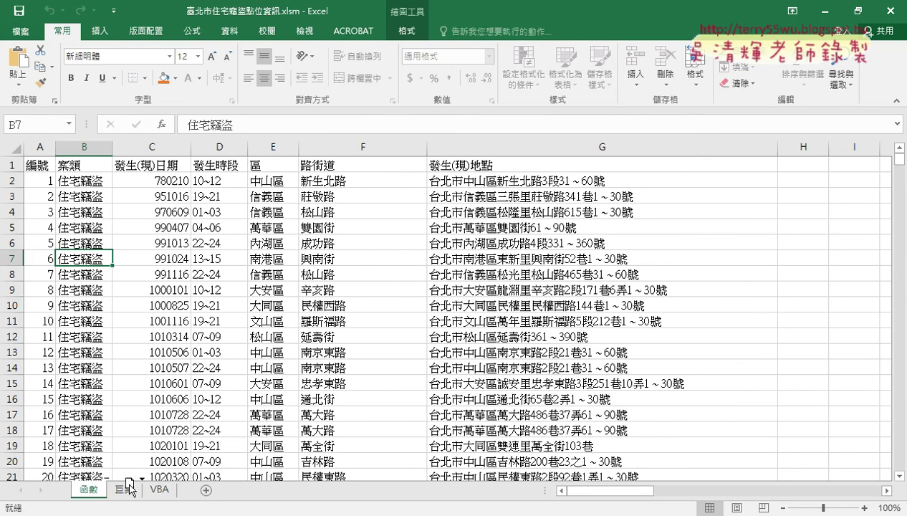
click(160, 493)
click(709, 320)
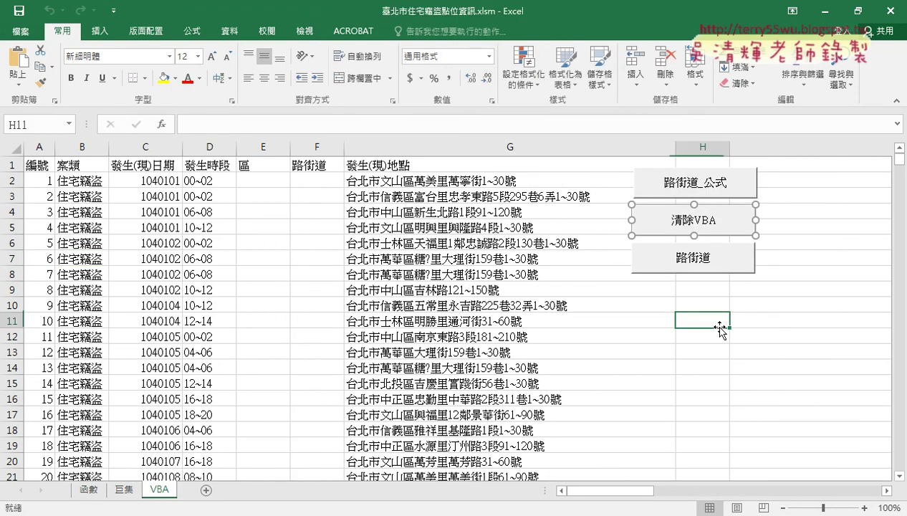
Run 路街道_公式, clear with 清除VBA, then run 路街道_公式 again
click(694, 181)
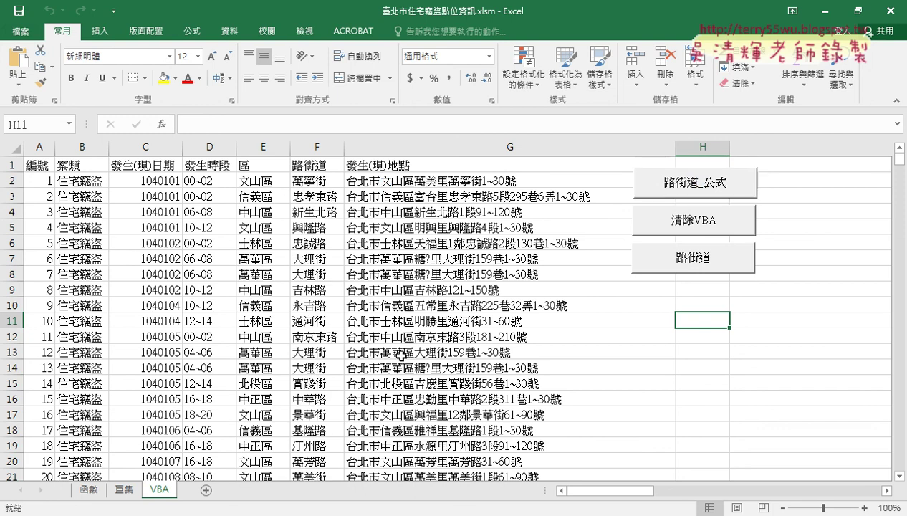
click(679, 223)
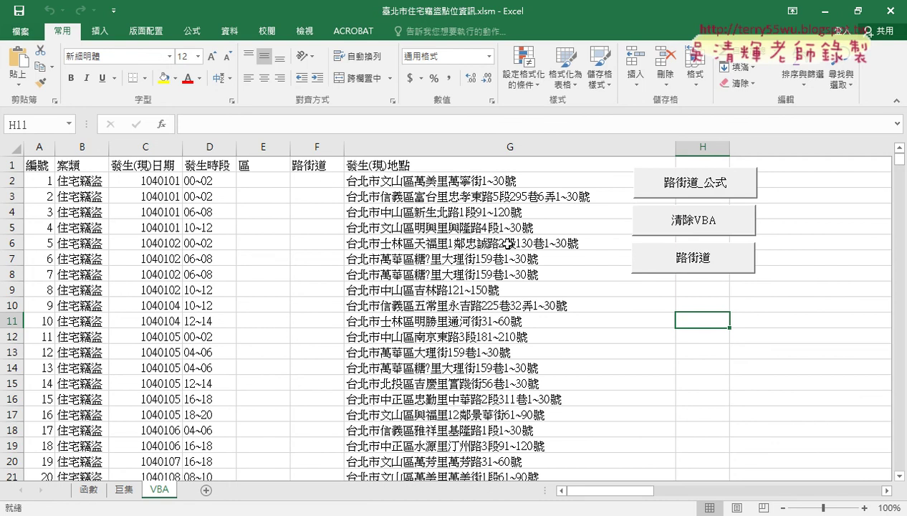
click(659, 185)
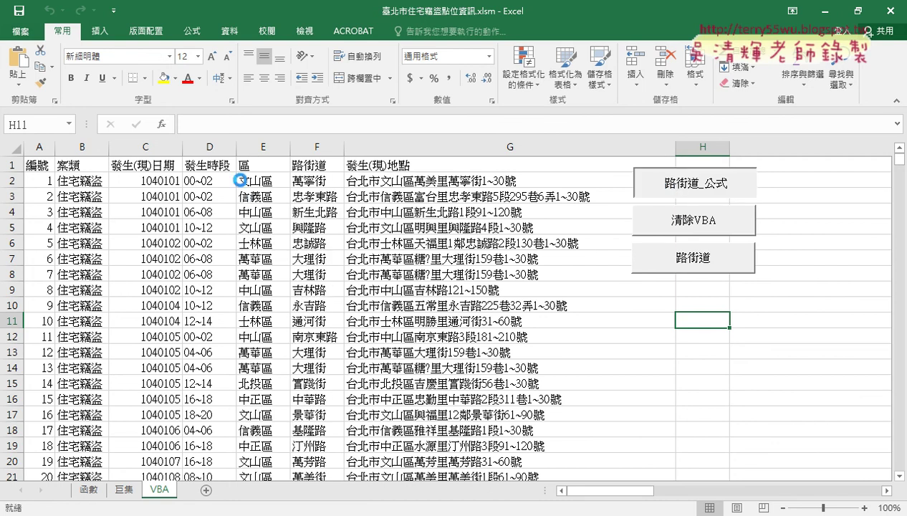
Bring the VBA Editor back, widen its code pane, and select the macro's column E formula line
click(236, 515)
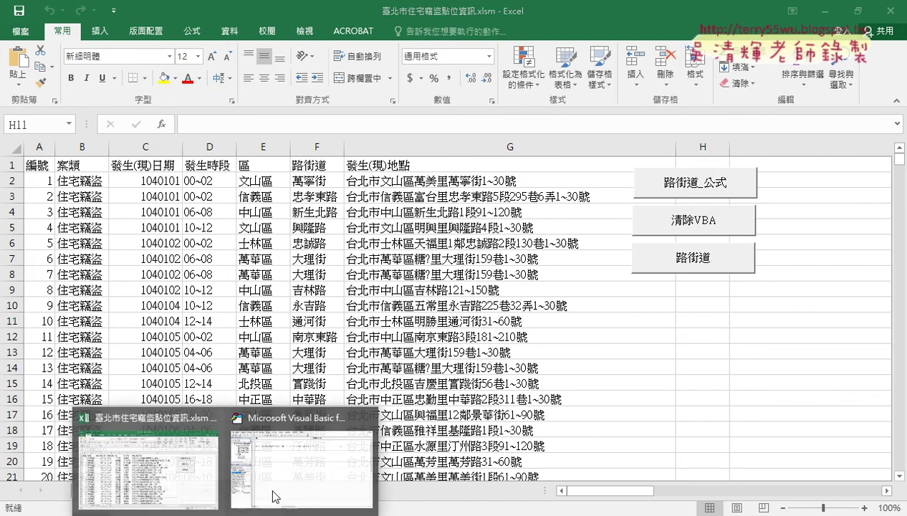
click(272, 497)
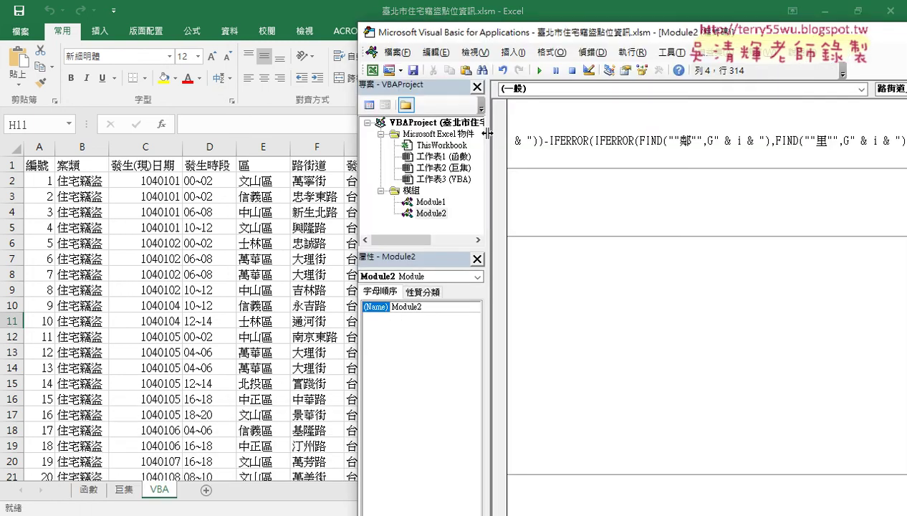
drag(487, 133, 452, 164)
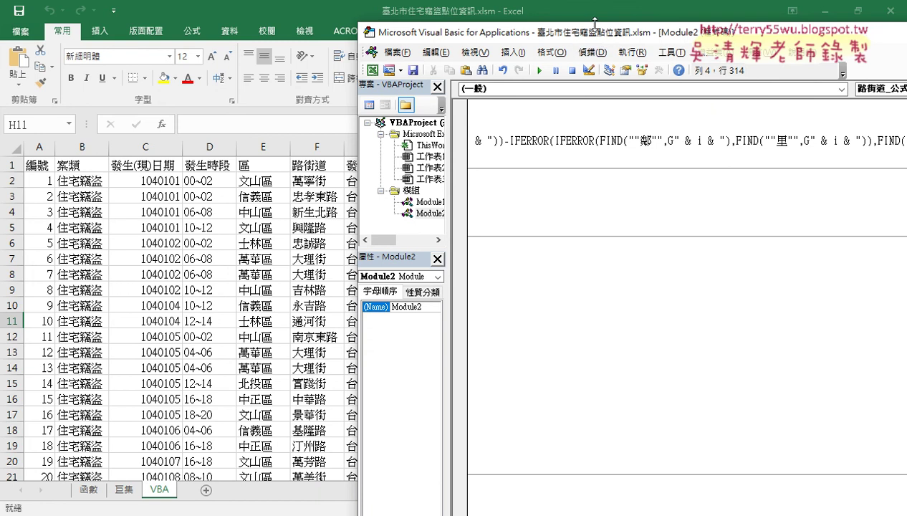
drag(595, 25, 478, 10)
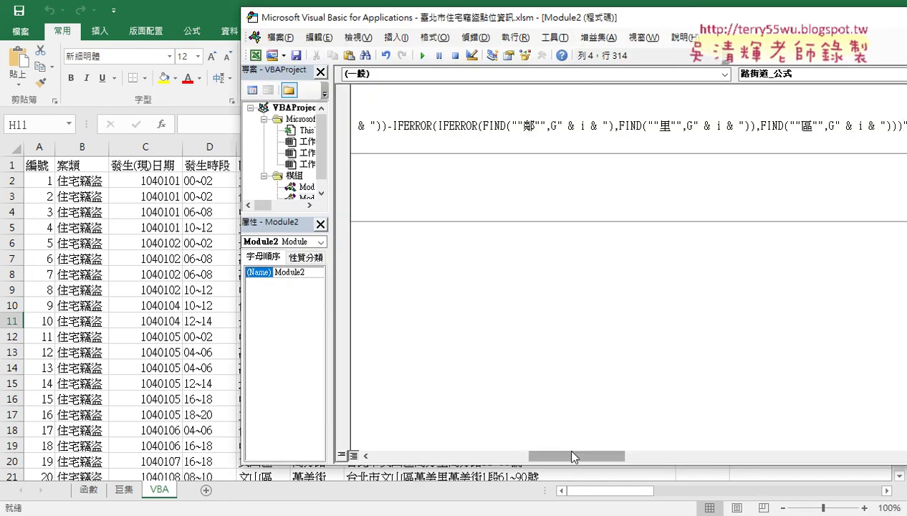
drag(573, 456, 379, 457)
click(404, 114)
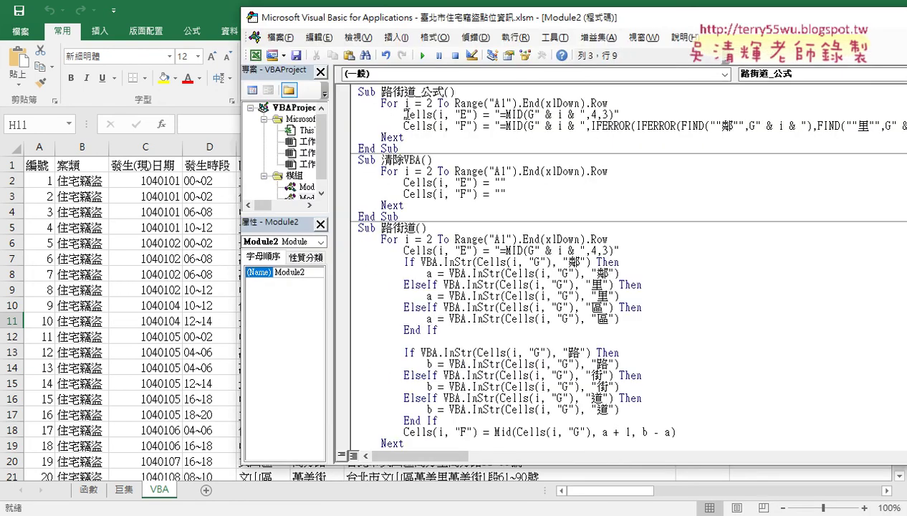
drag(404, 114, 621, 114)
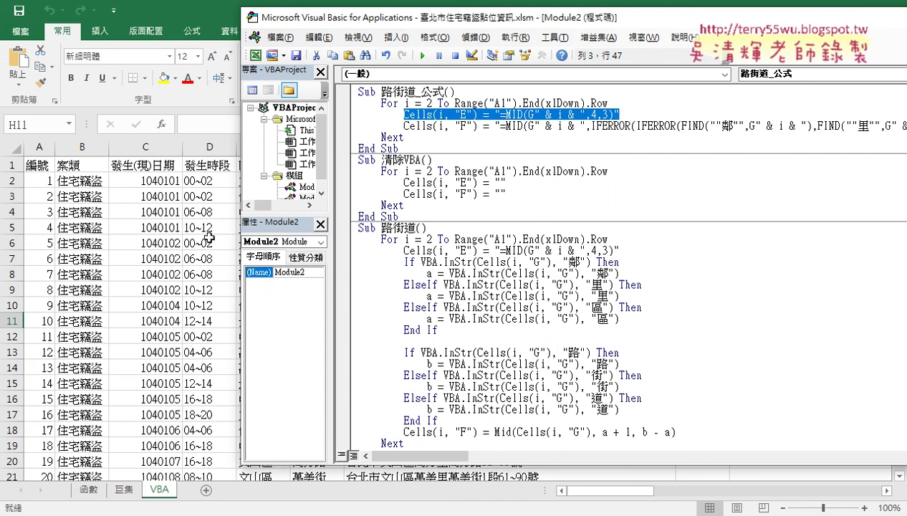